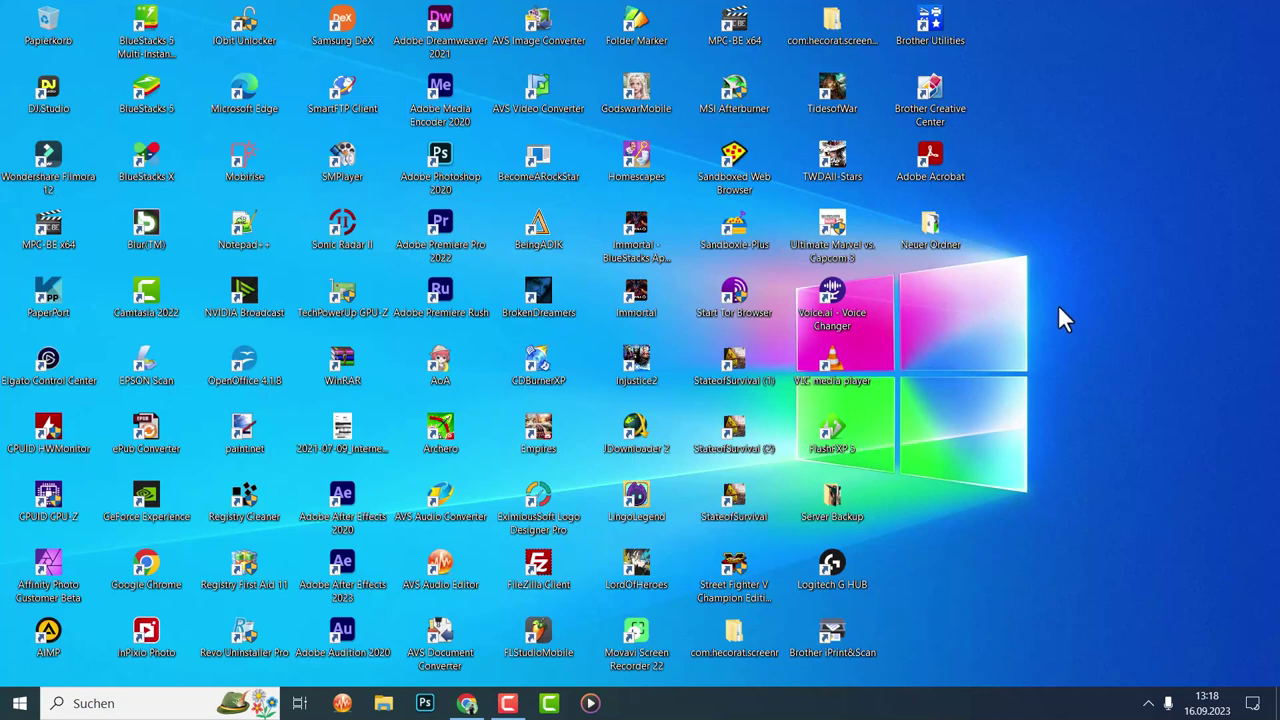
Open Brother Utilities and bring up the PC-FAX send setup for the MFC-J4540DW LAN.
left_click(935, 30)
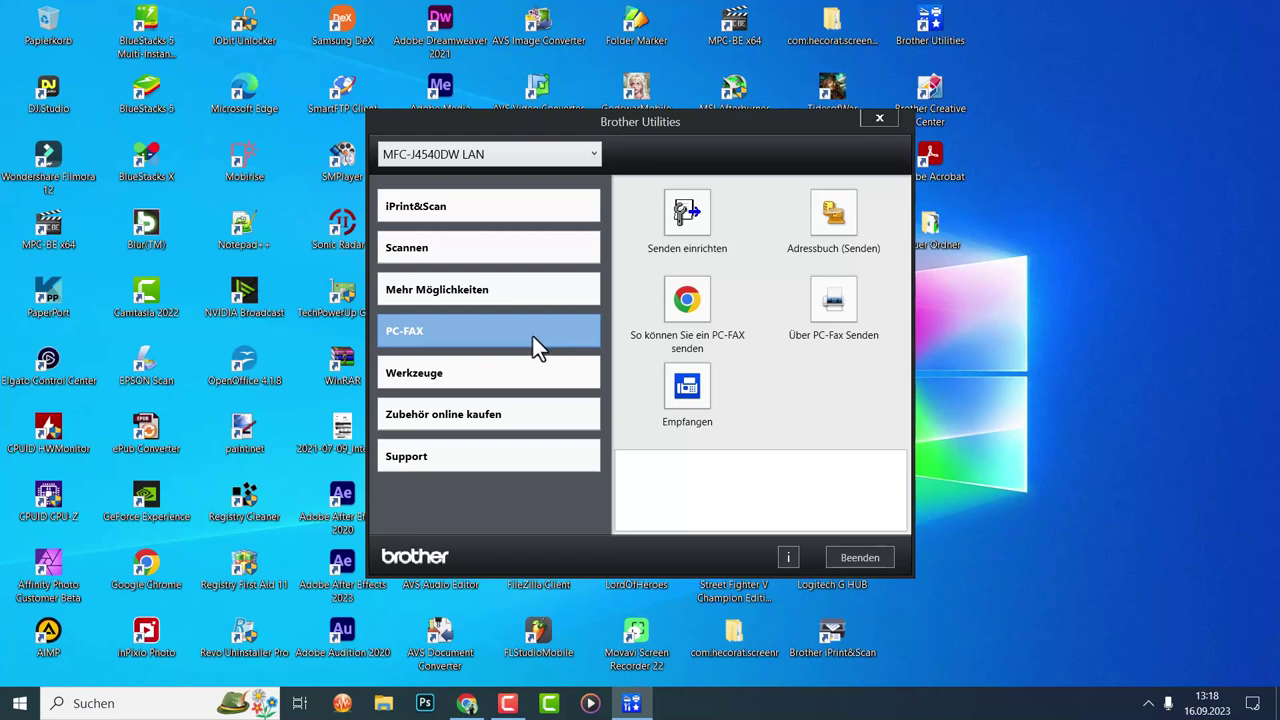
left_click(687, 213)
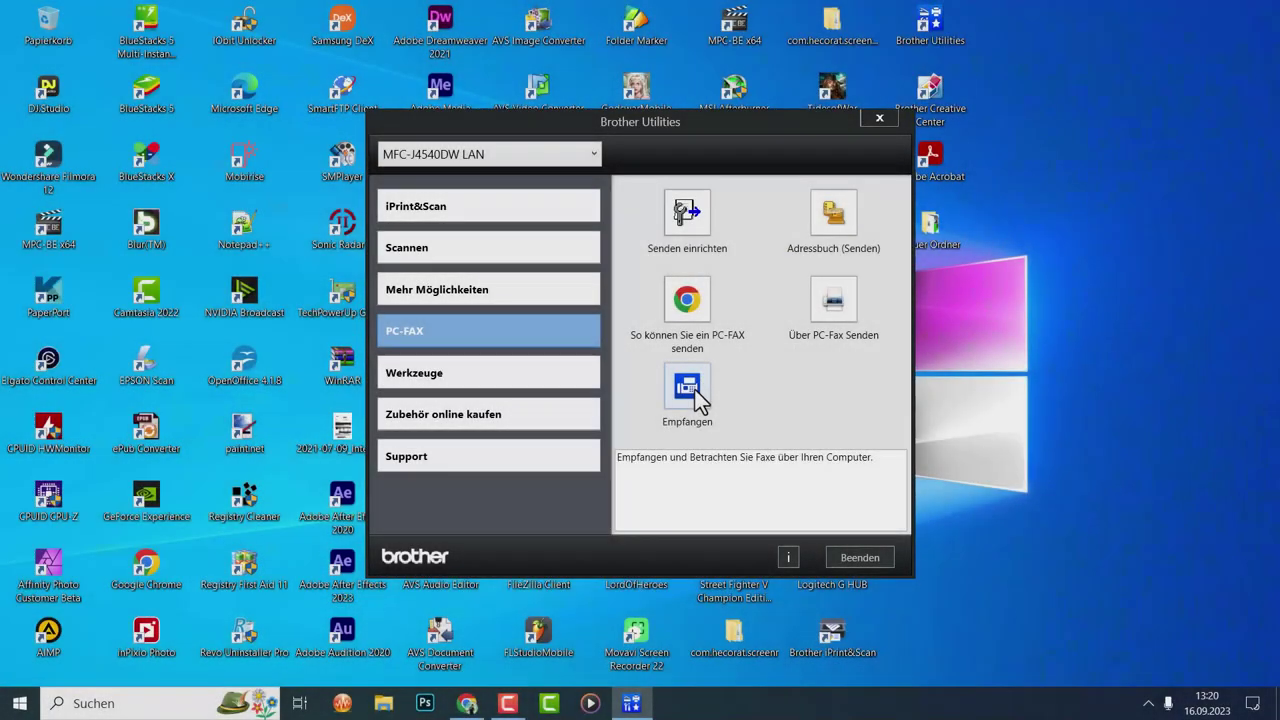
Try to open PC-FAX Receive for the MFC-J4540DW LAN.
left_click(688, 388)
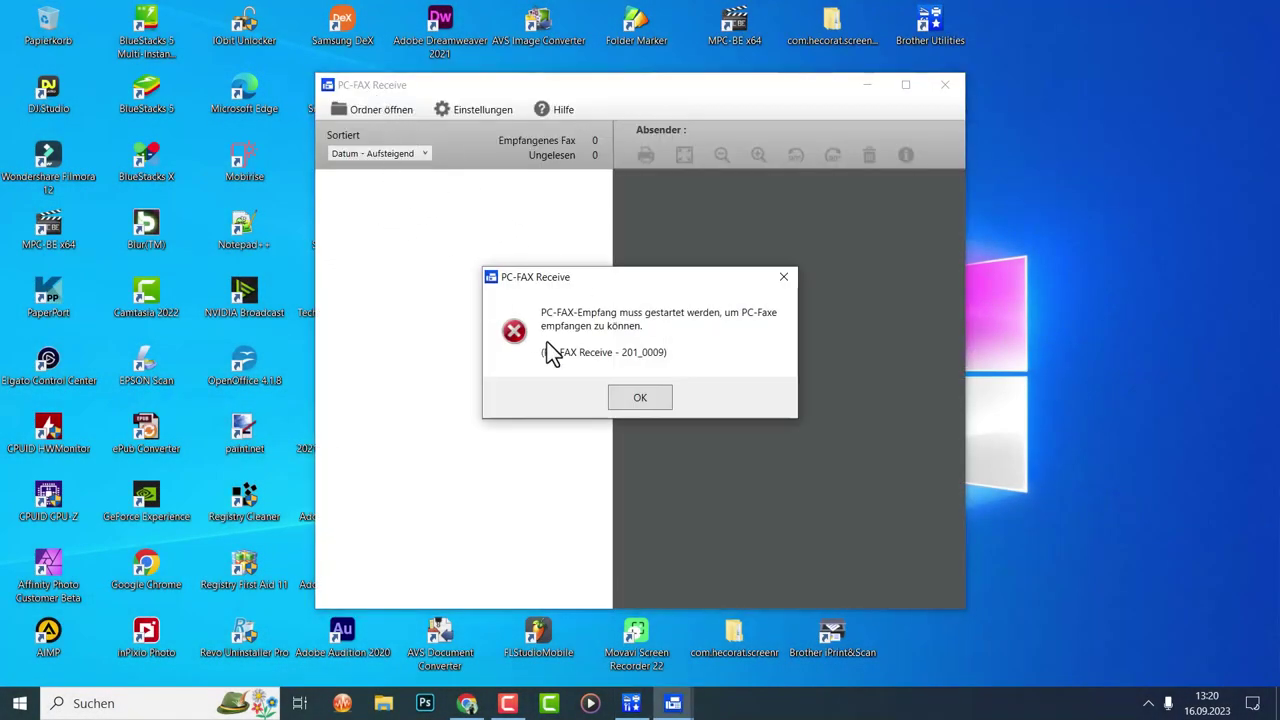
left_click(640, 400)
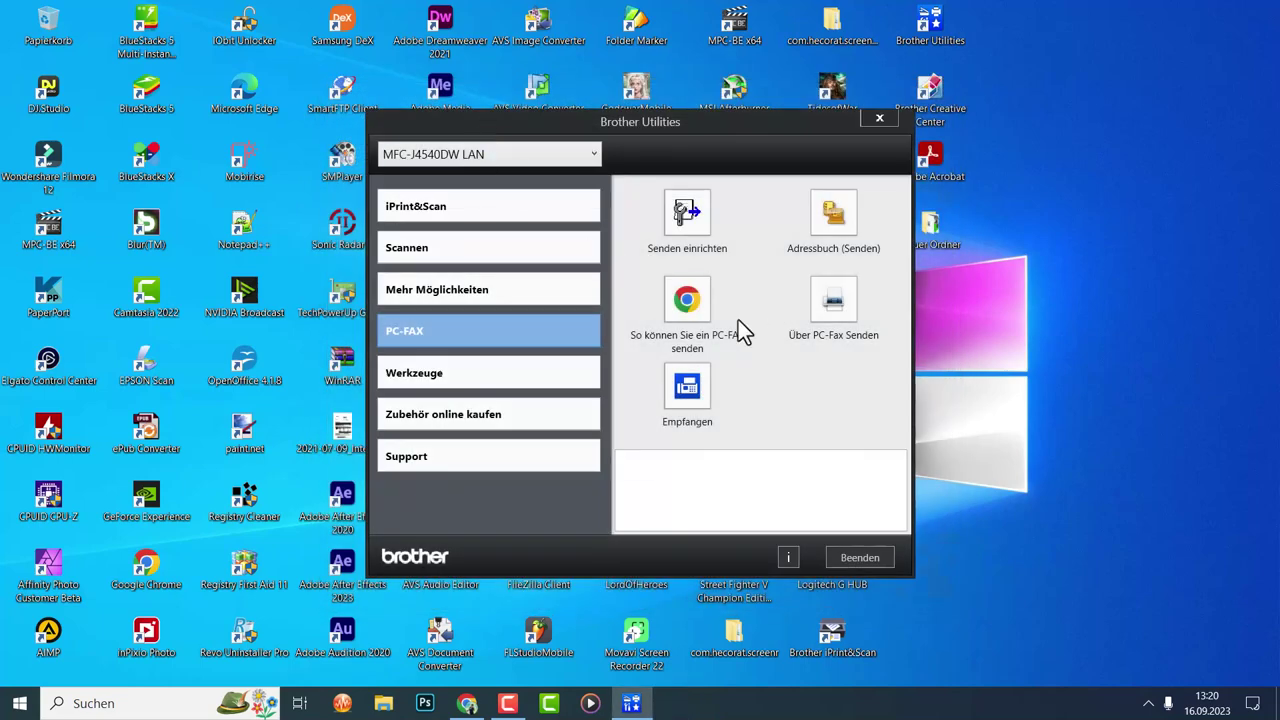
Look through the hidden system tray programs and examine the Status Monitor options.
left_click(1148, 703)
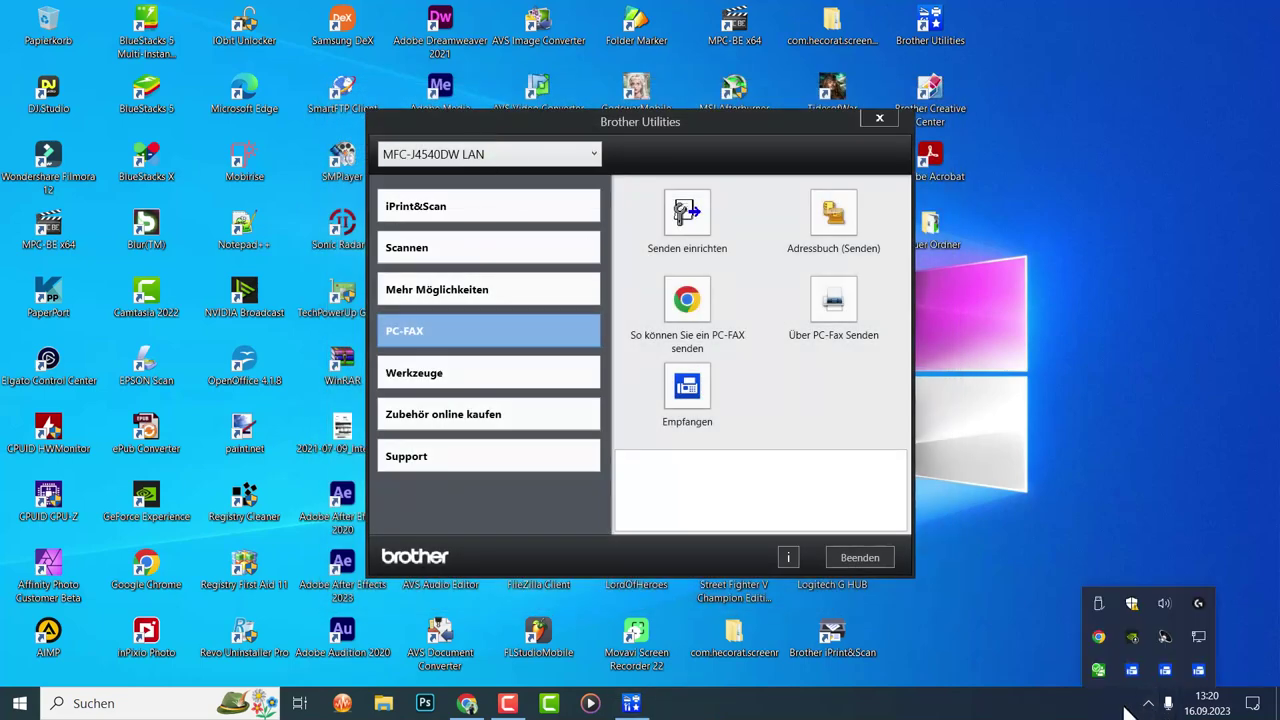
right_click(1148, 675)
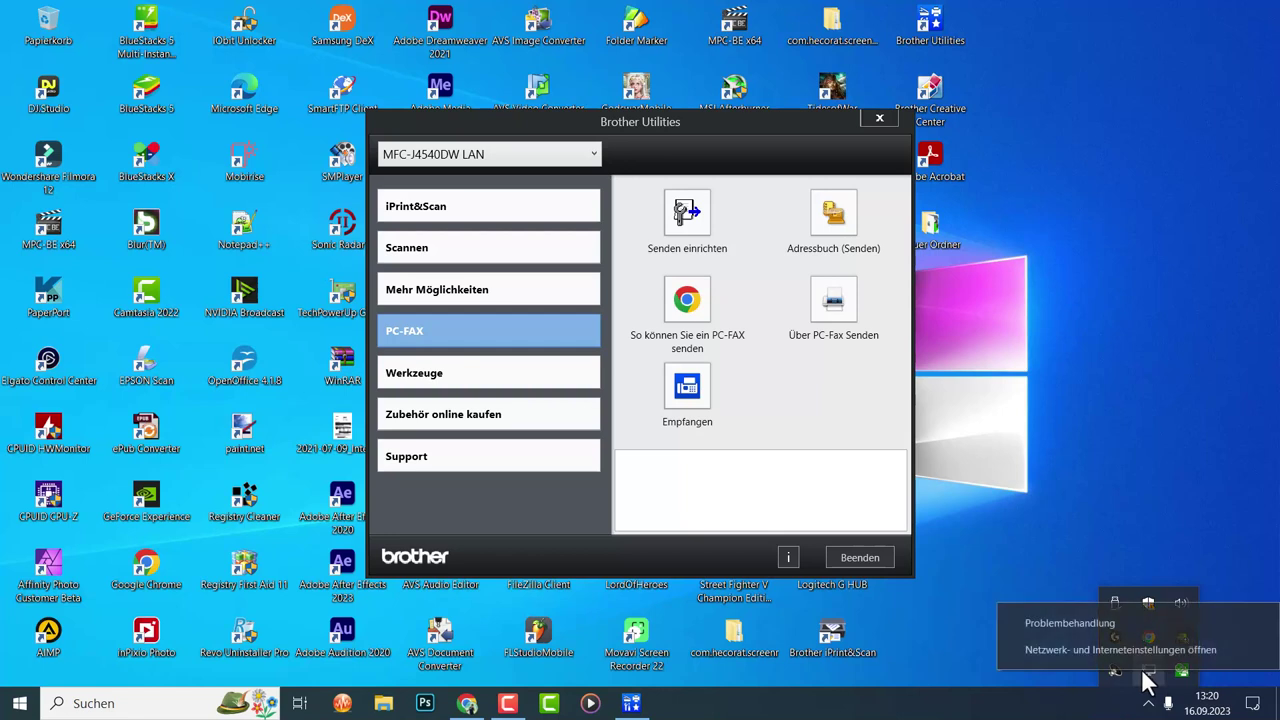
left_click(1025, 710)
left_click(1148, 703)
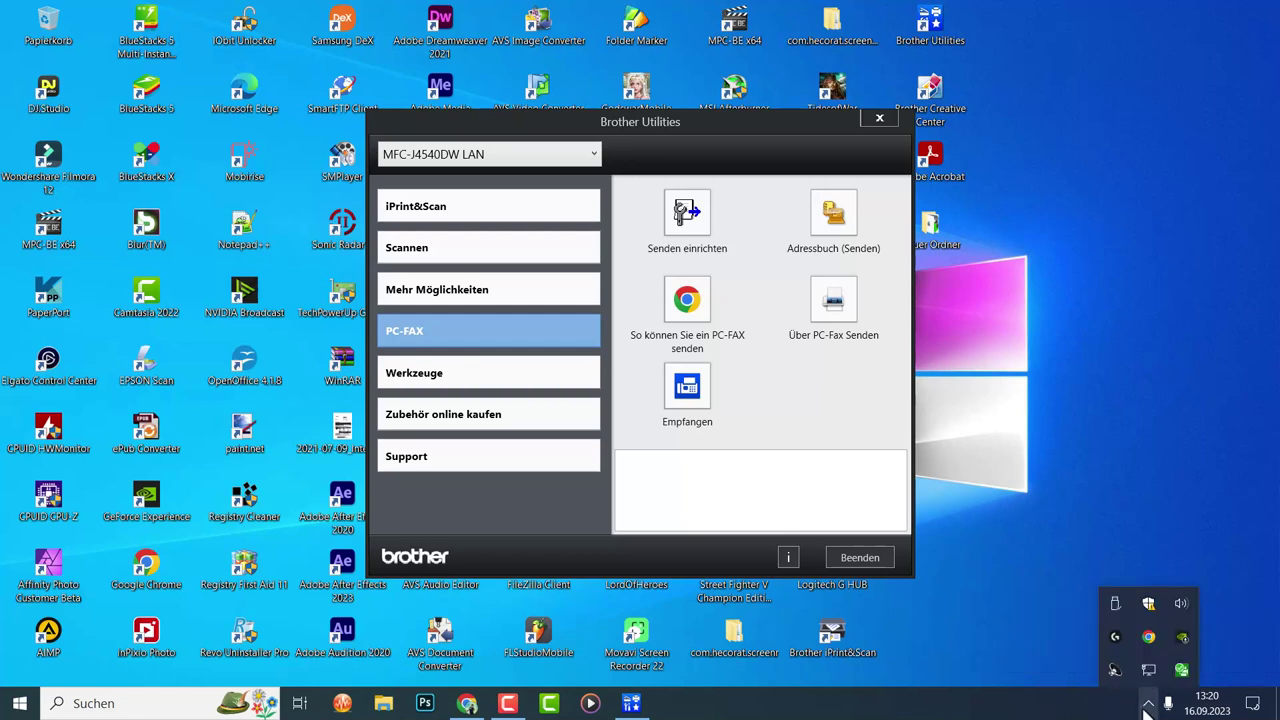
right_click(1186, 668)
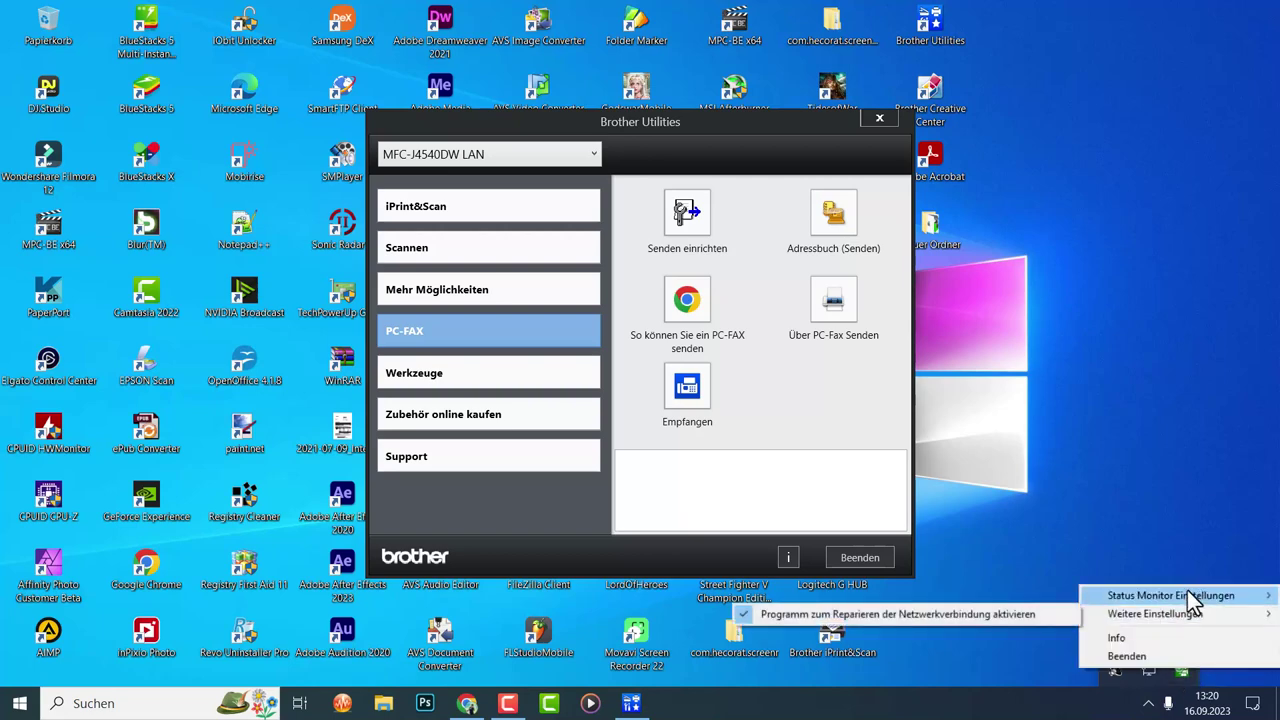
mouse_move(1188, 591)
left_click(1130, 656)
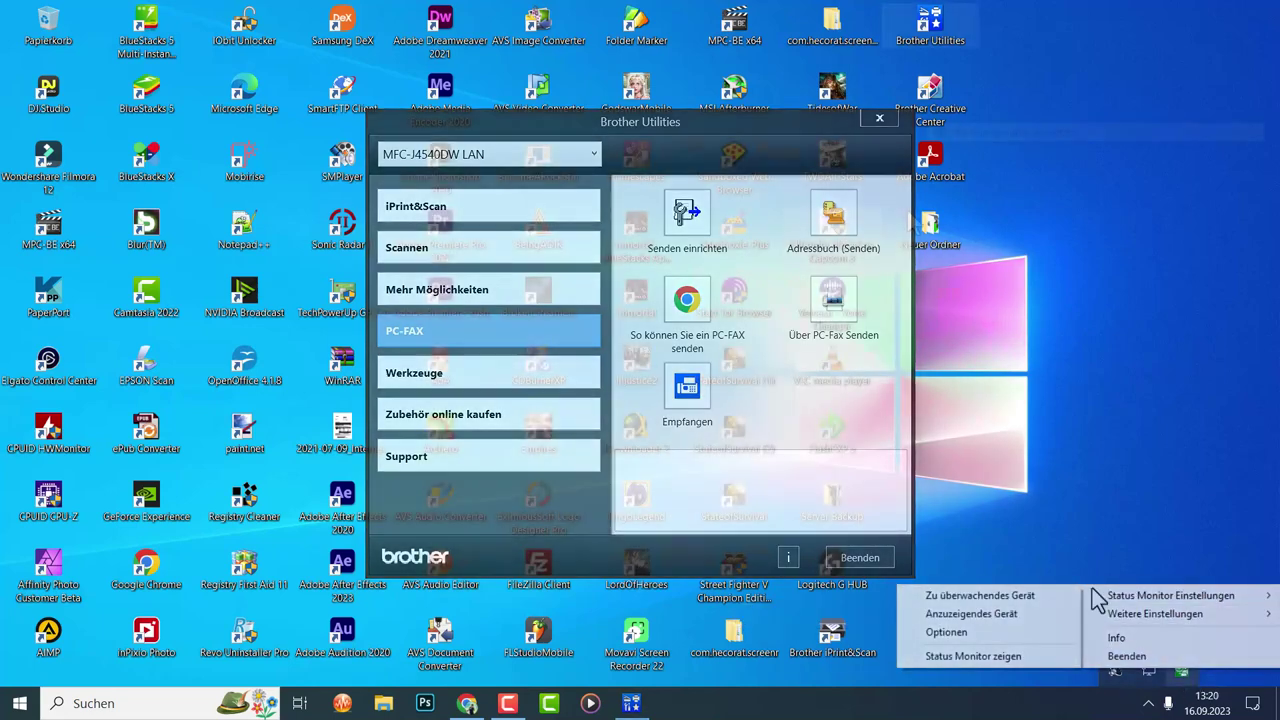
Reopen Brother Utilities and view the version information of the PC-Fax send application.
key("Return")
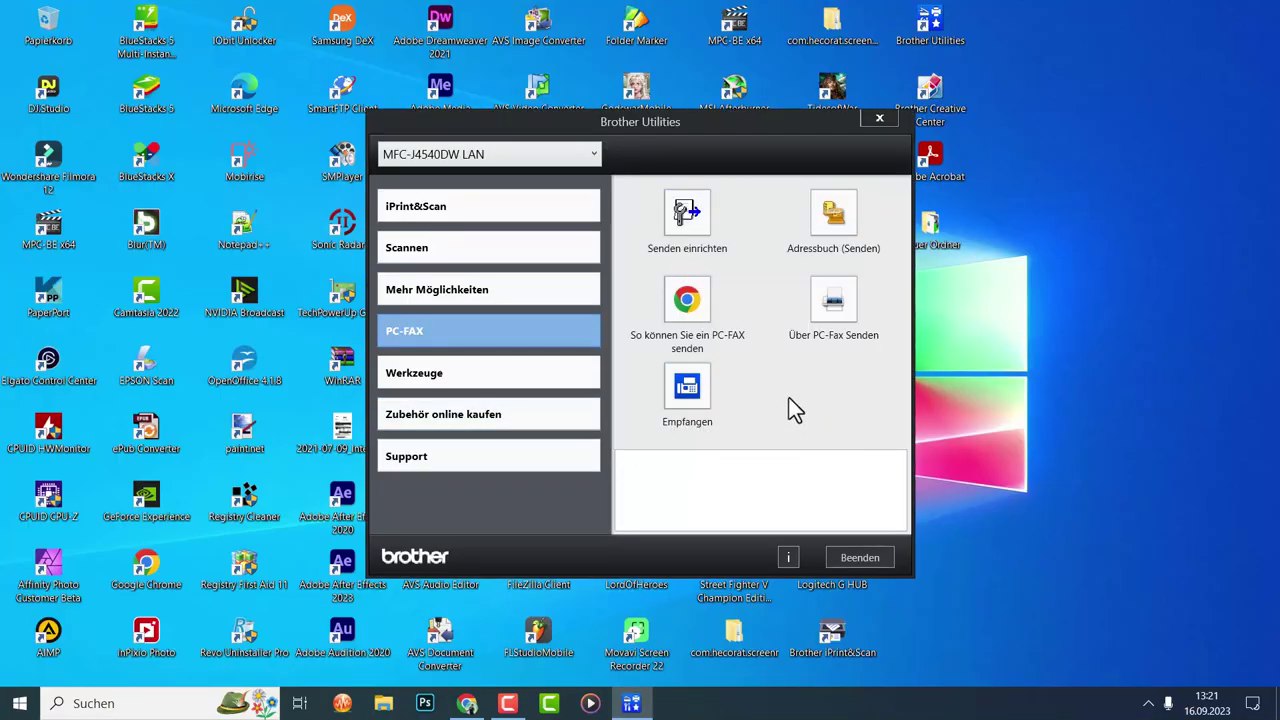
mouse_move(704, 405)
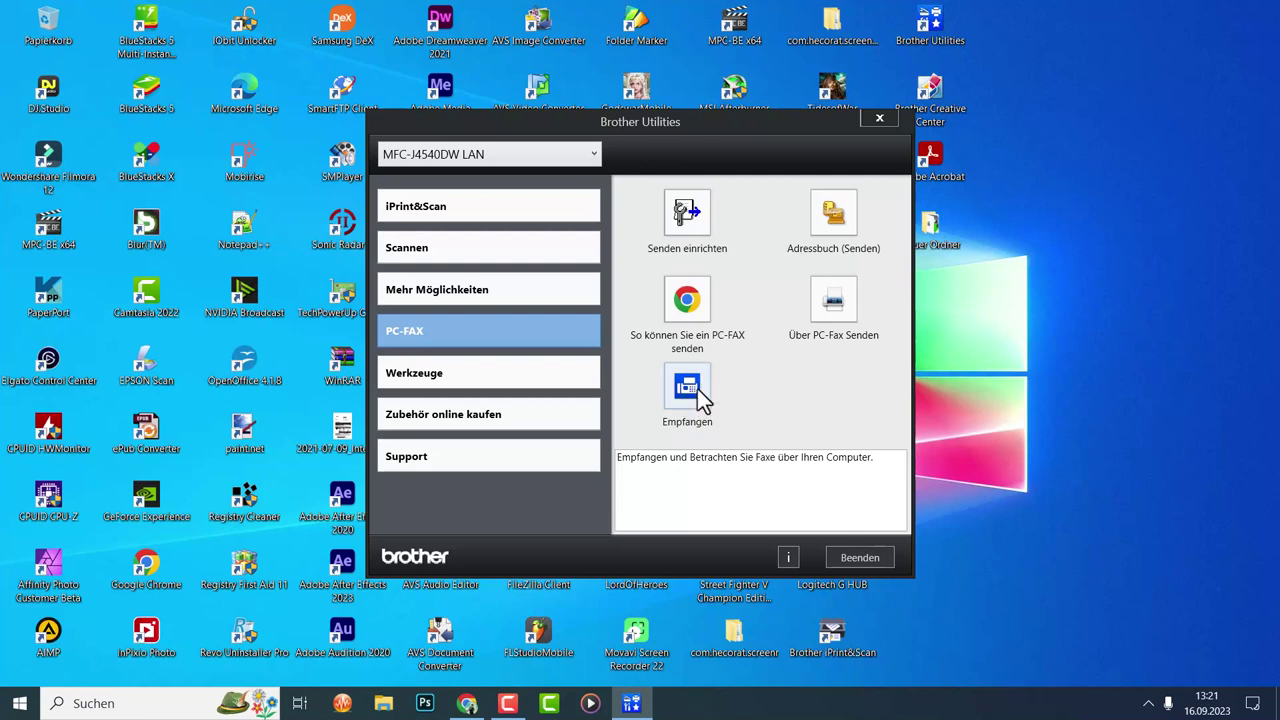
left_click(855, 296)
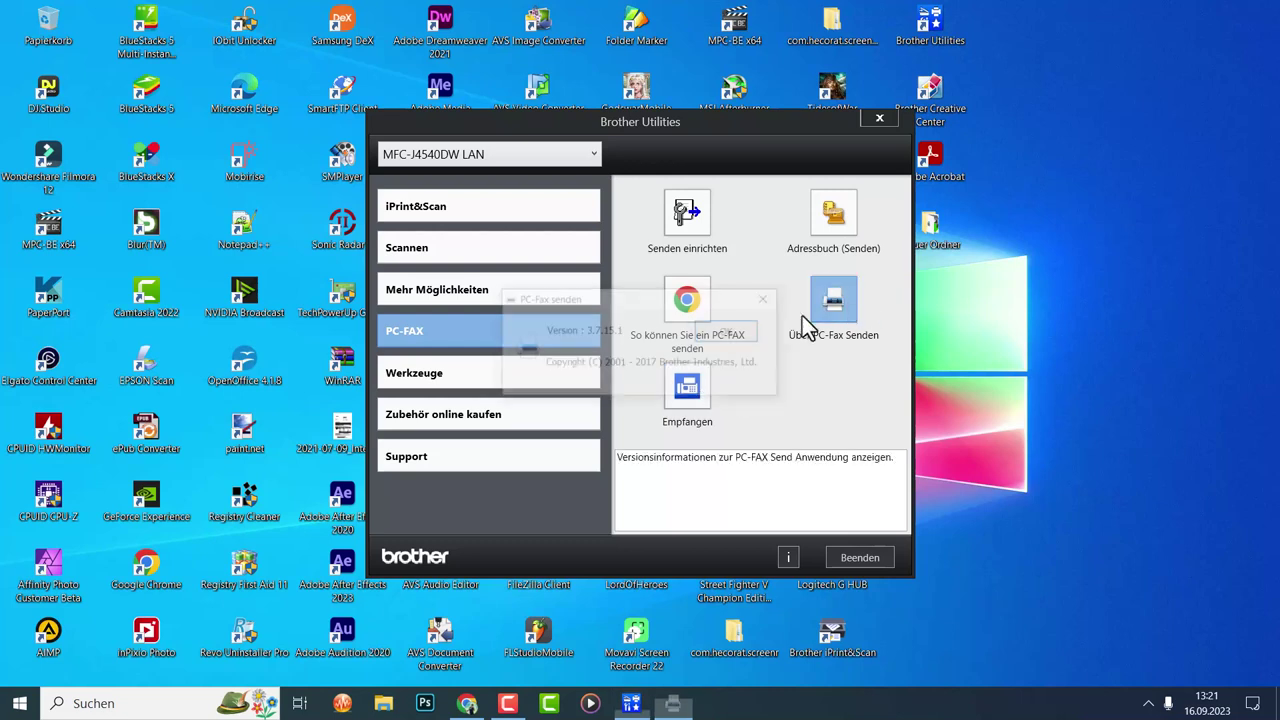
left_click(724, 331)
Open PC-FAX Receive and review its startup settings and the target folder and file type options for saved faxes.
left_click(688, 395)
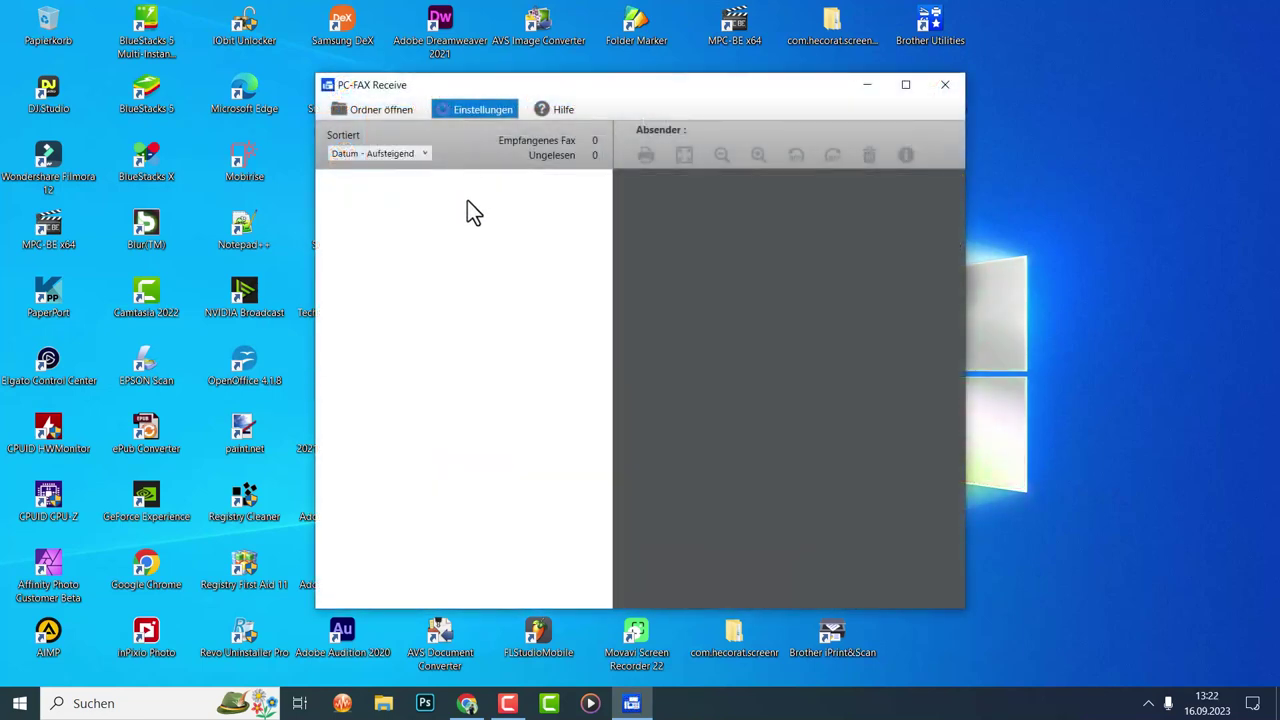
left_click(480, 110)
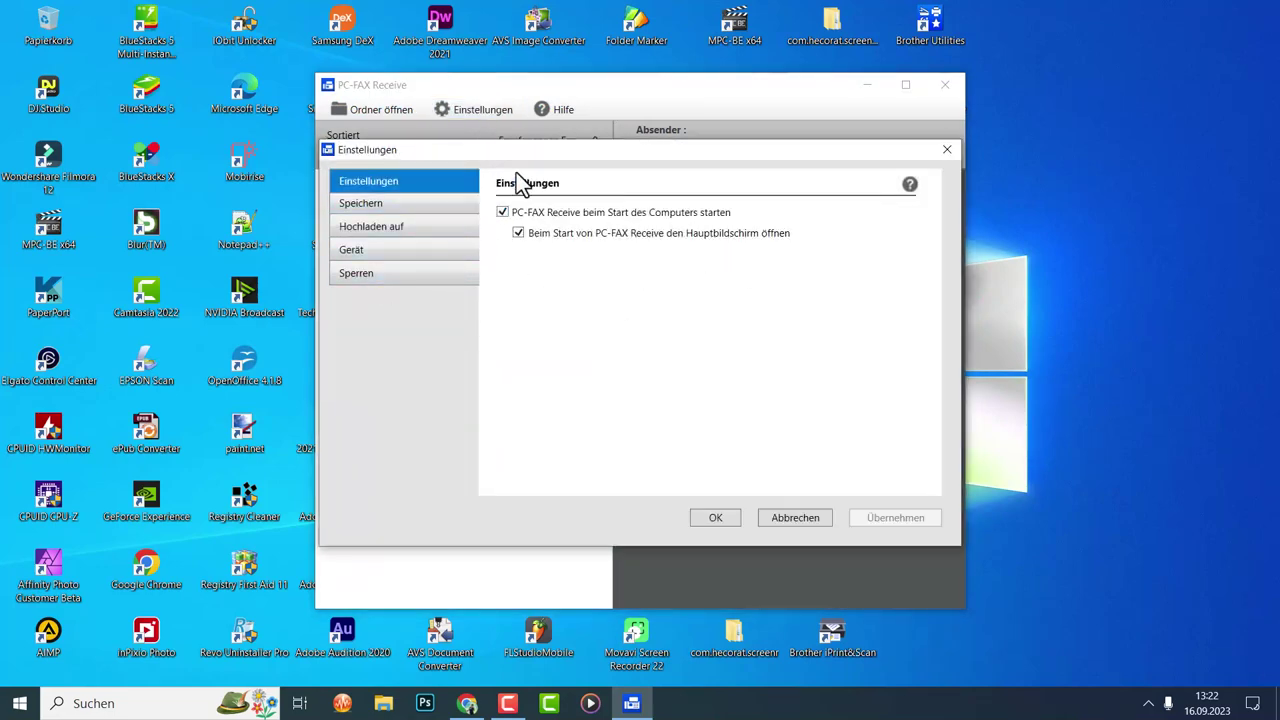
left_click_drag(525, 158, 591, 214)
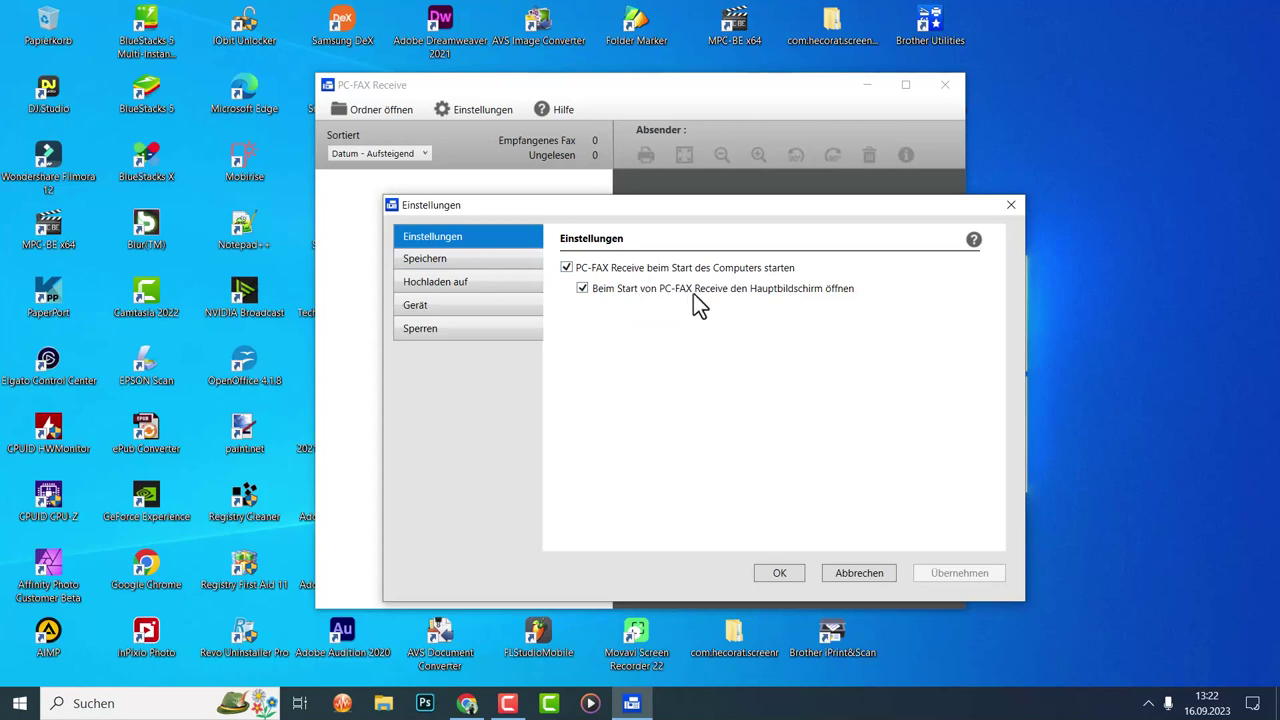
left_click(495, 260)
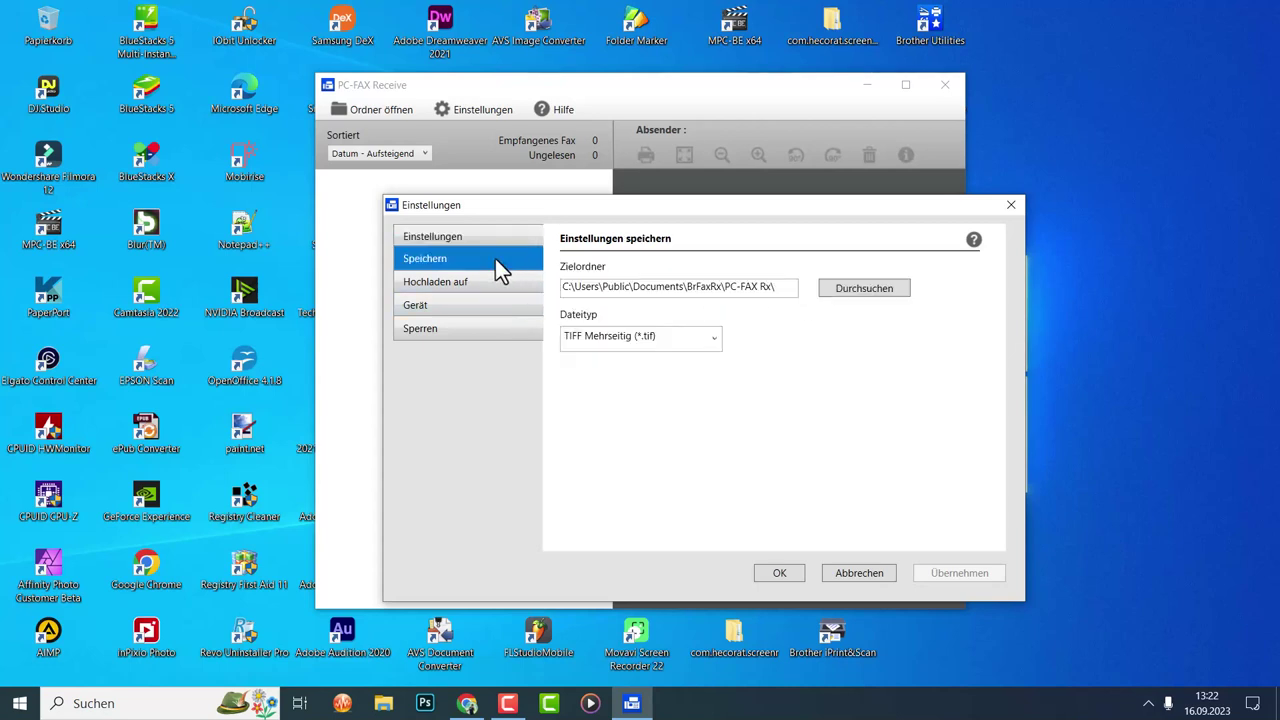
left_click(718, 340)
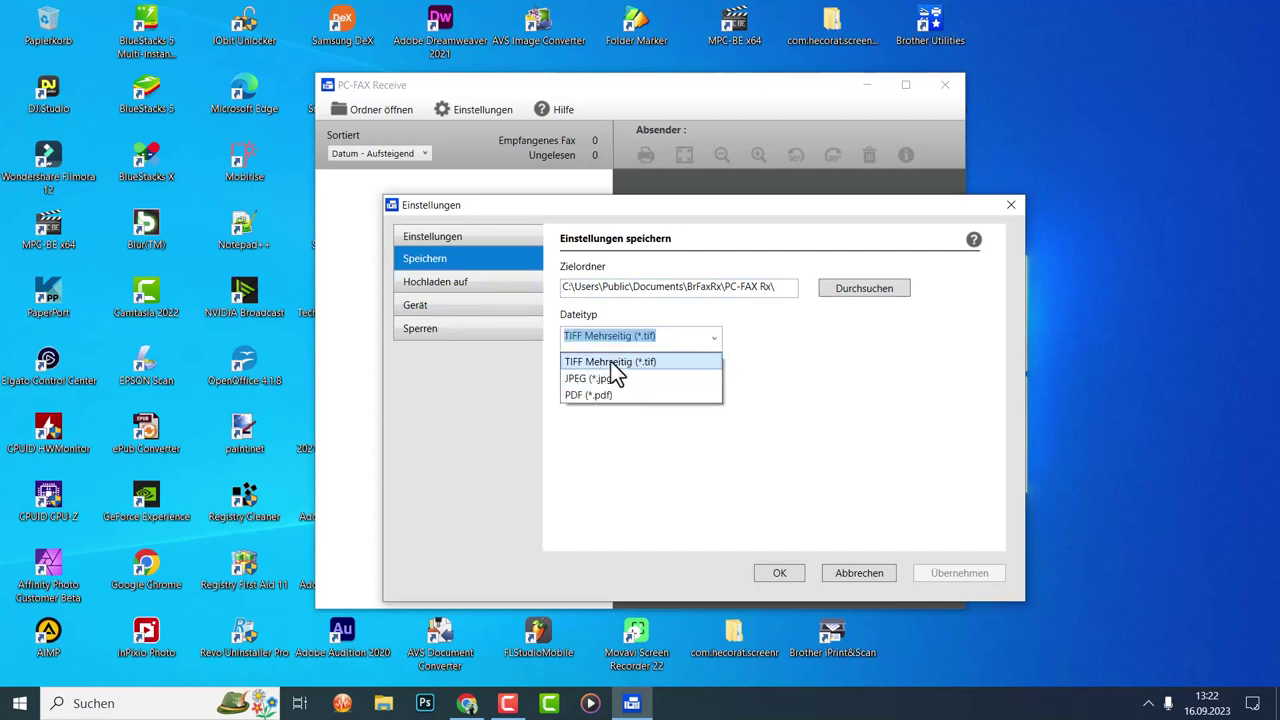
left_click(790, 350)
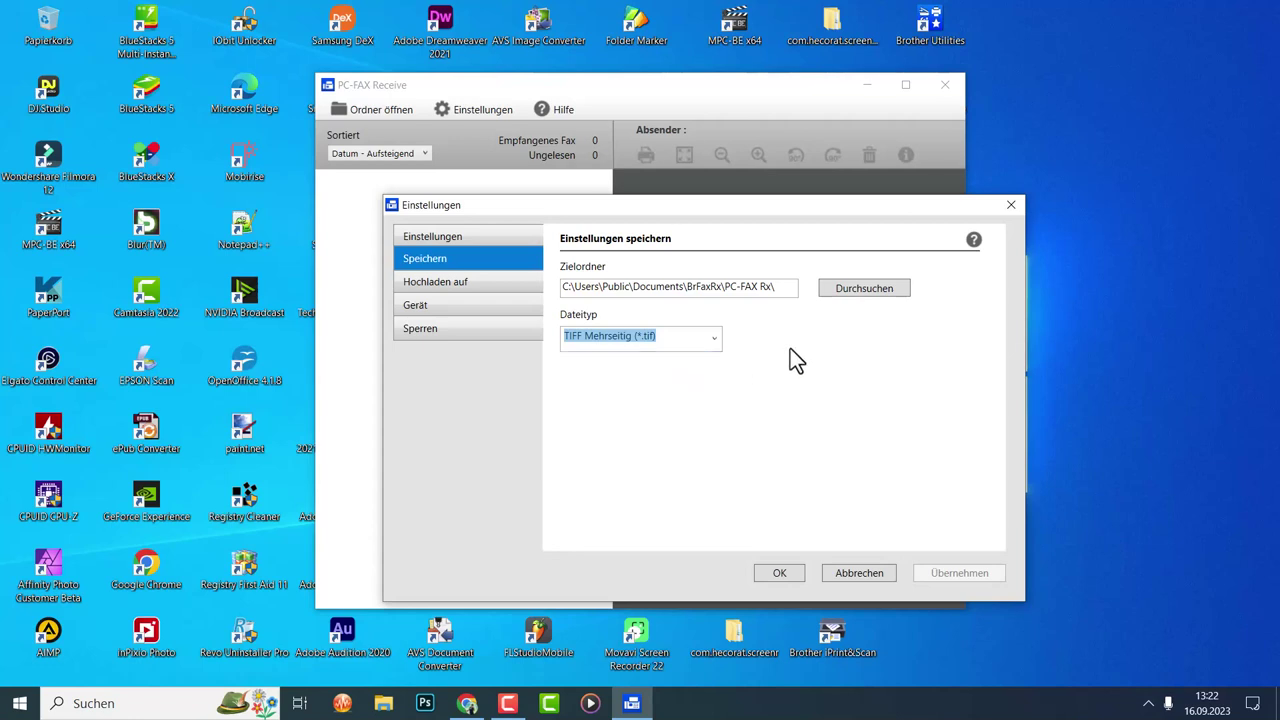
Review the SharePoint upload, device and lock settings of PC-FAX Receive, and close the settings.
left_click(466, 284)
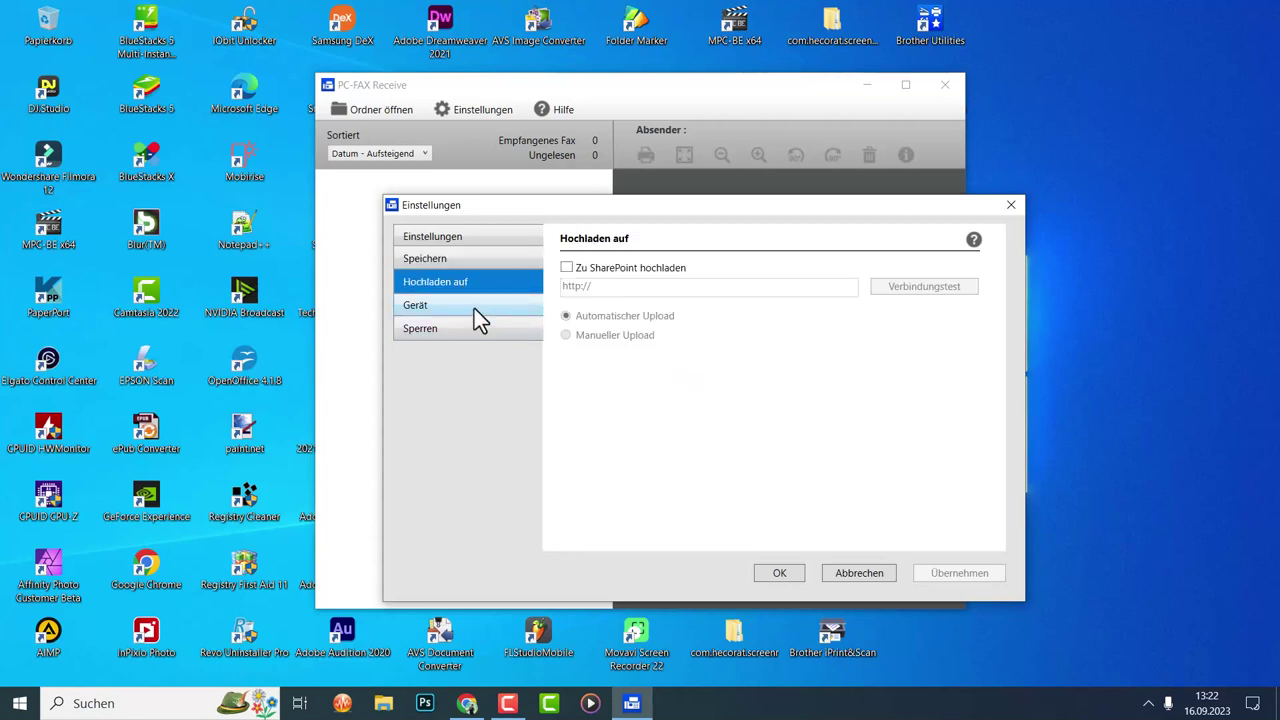
left_click(474, 308)
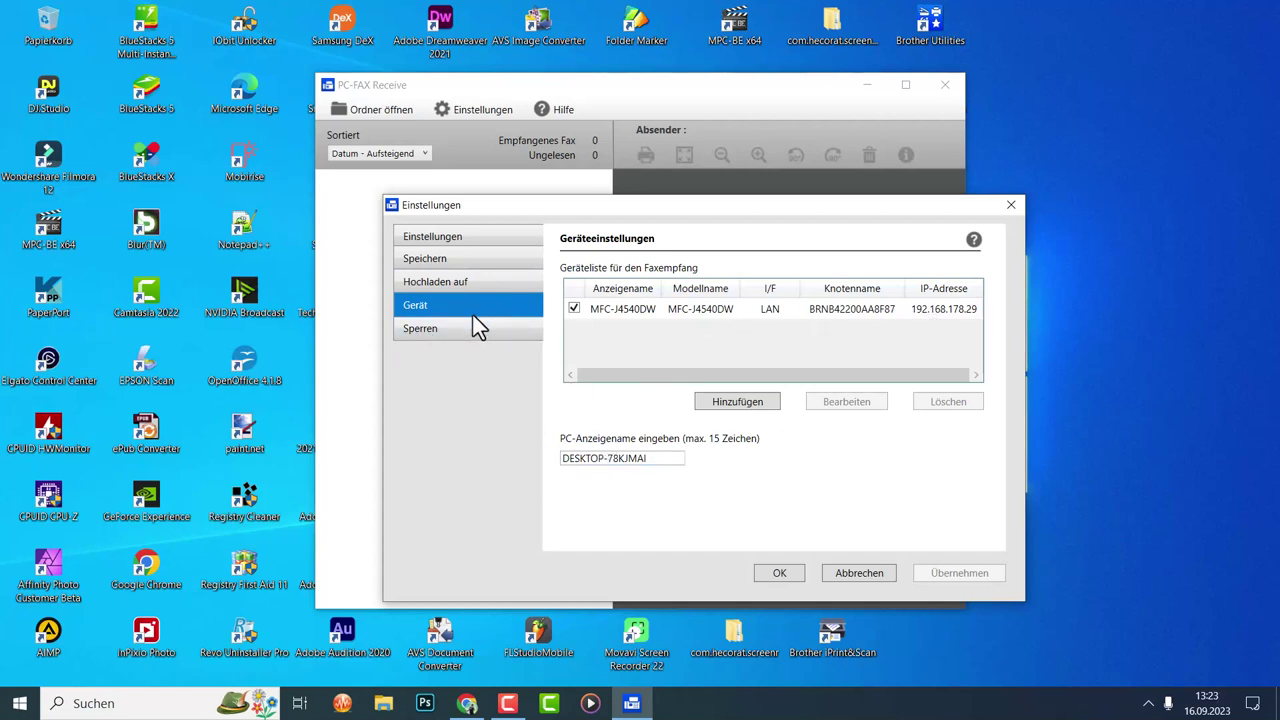
left_click(453, 331)
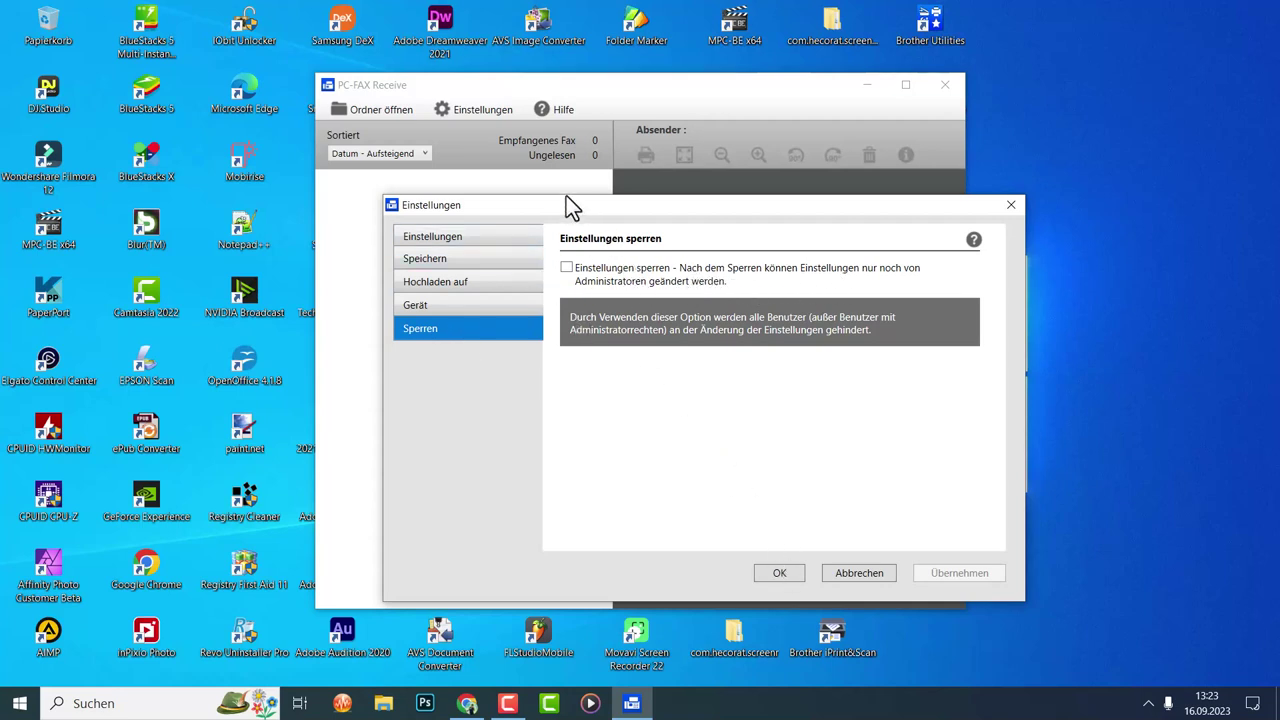
left_click(486, 240)
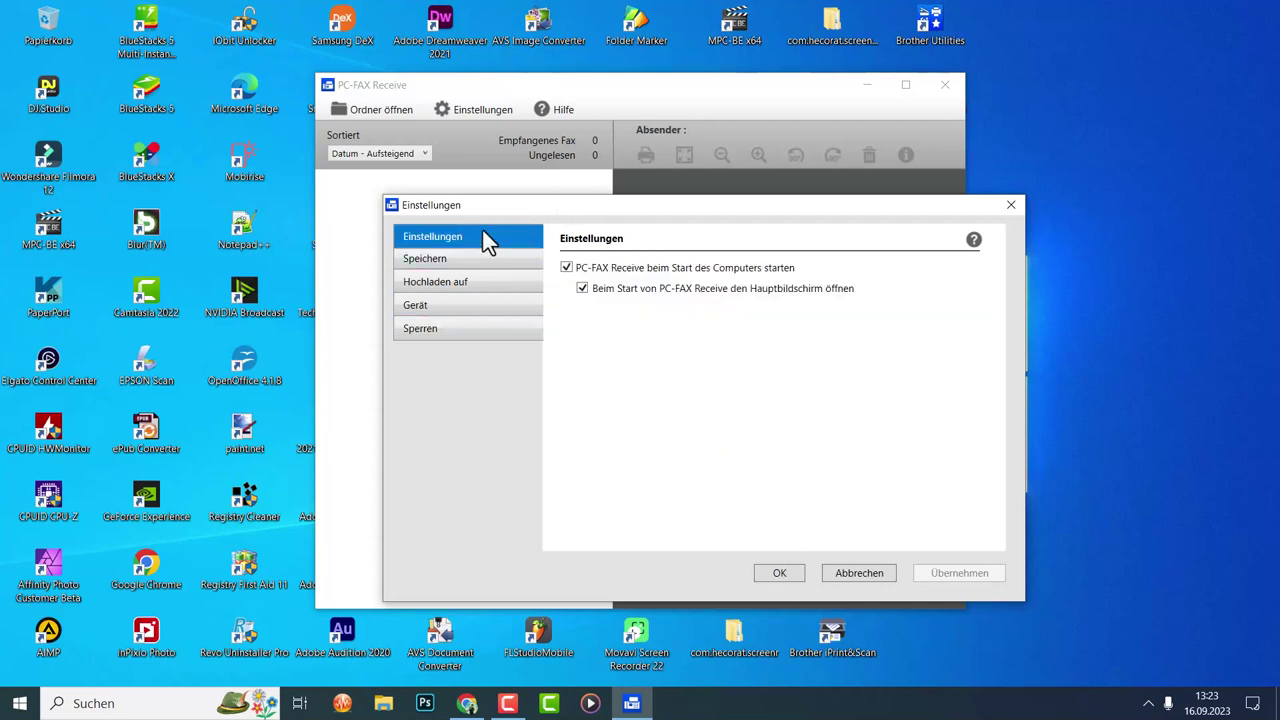
left_click(758, 572)
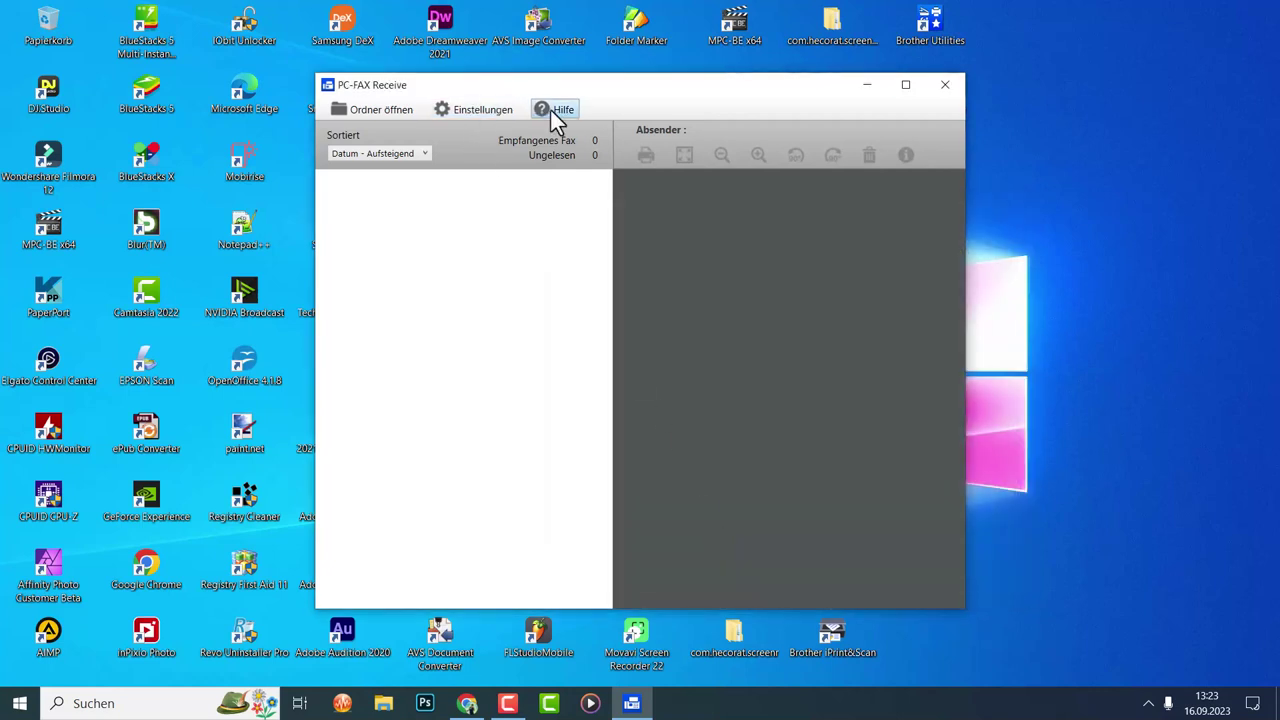
View the folder for received faxes from PC-FAX Receive, and close both windows.
left_click_drag(621, 106, 538, 106)
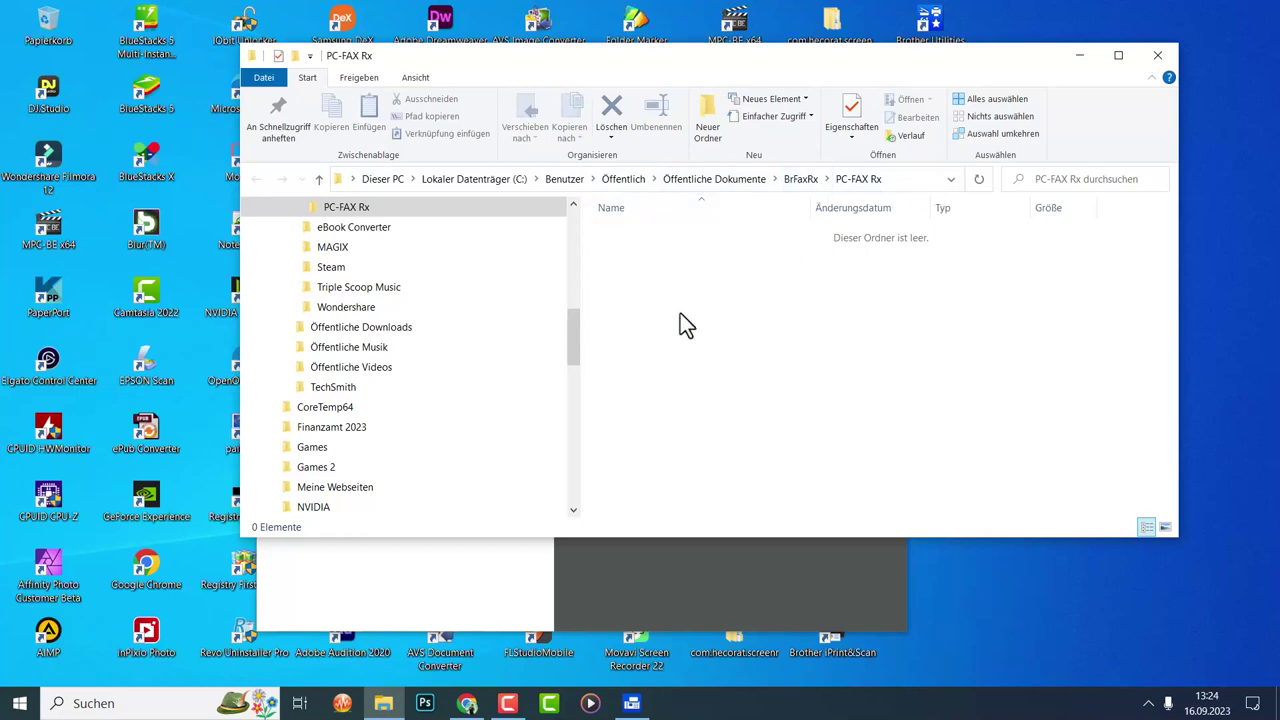
left_click(1174, 52)
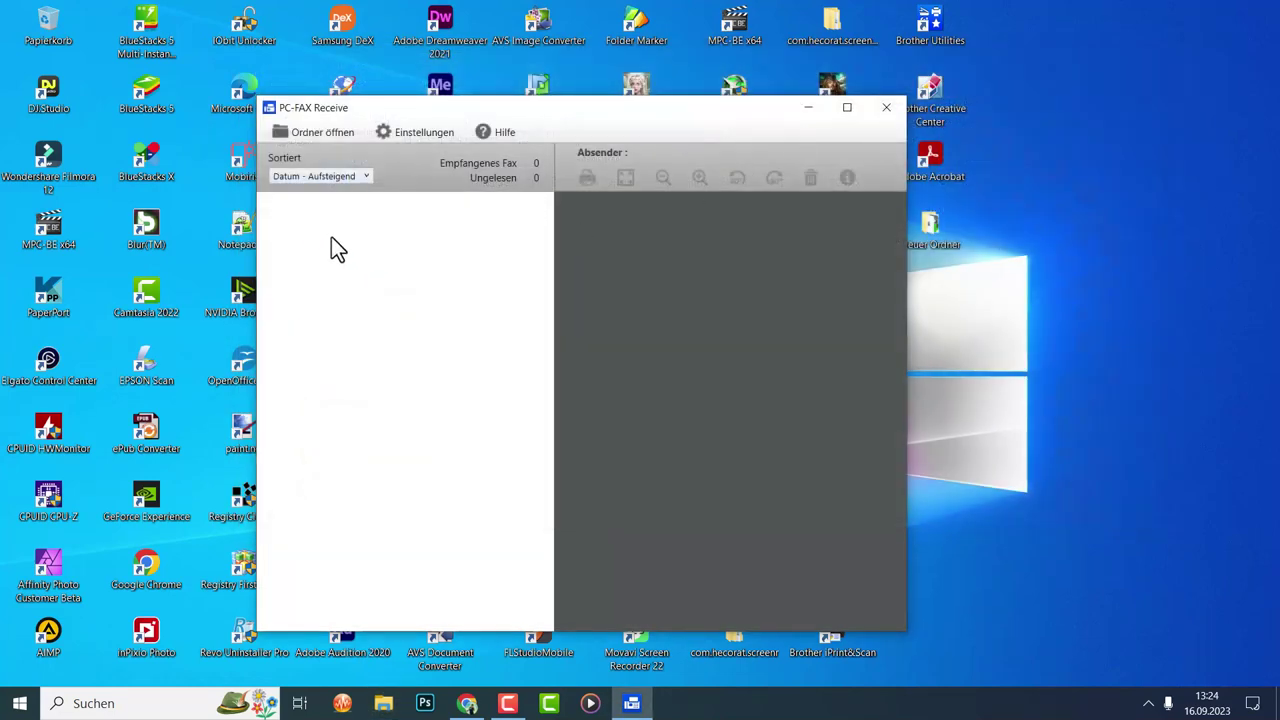
key("alt+F4")
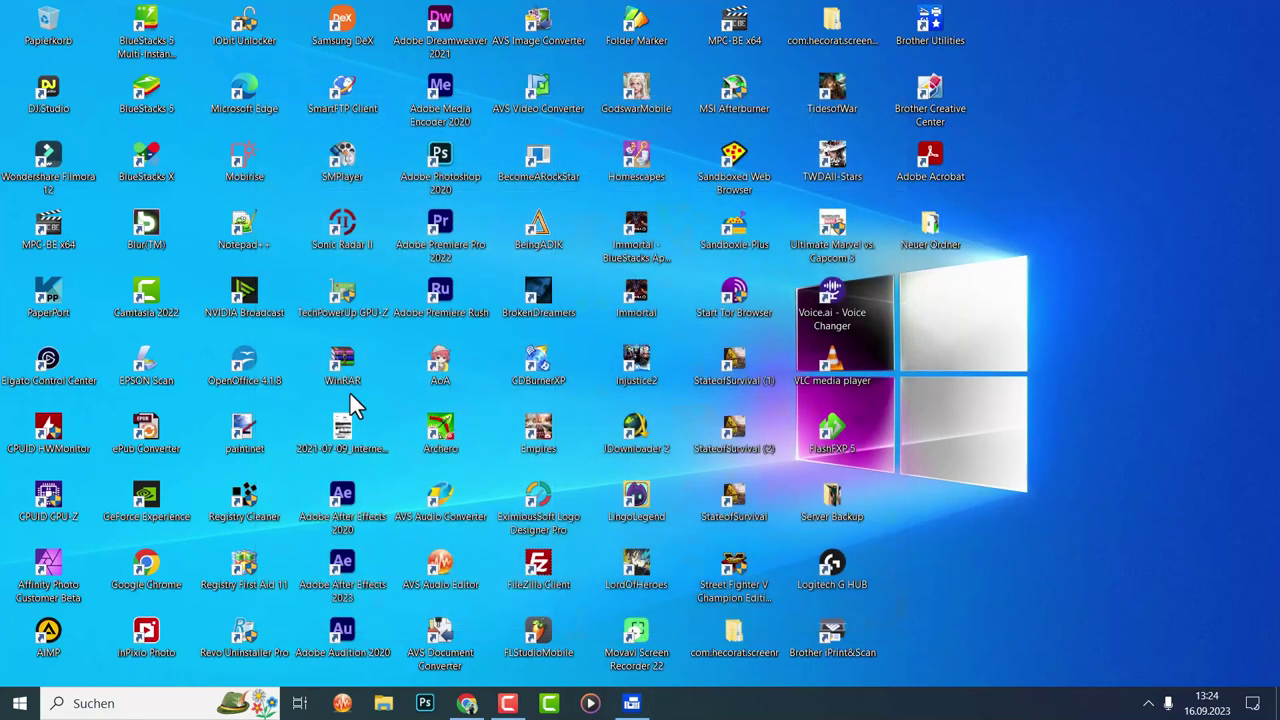
Open the PDF dated 2021-07-09 from the desktop and print it to the Brother PC-FAX v.3.2 printer.
double_click(343, 428)
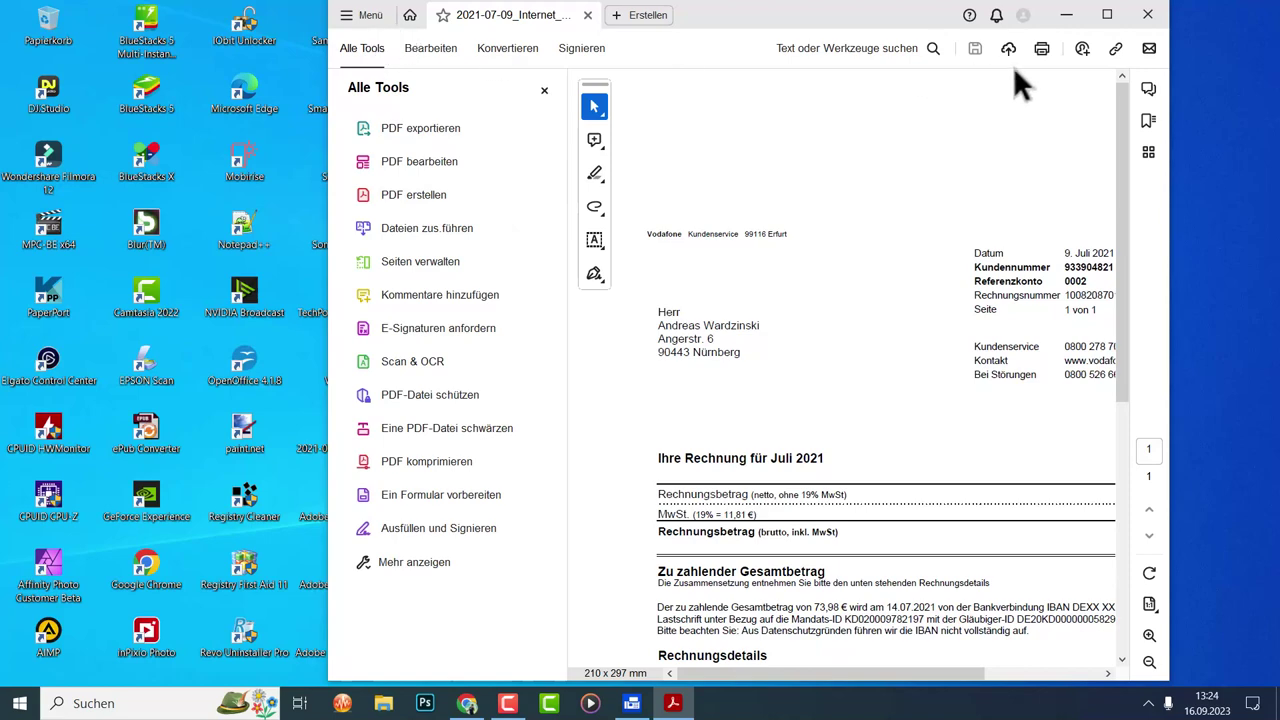
left_click(366, 16)
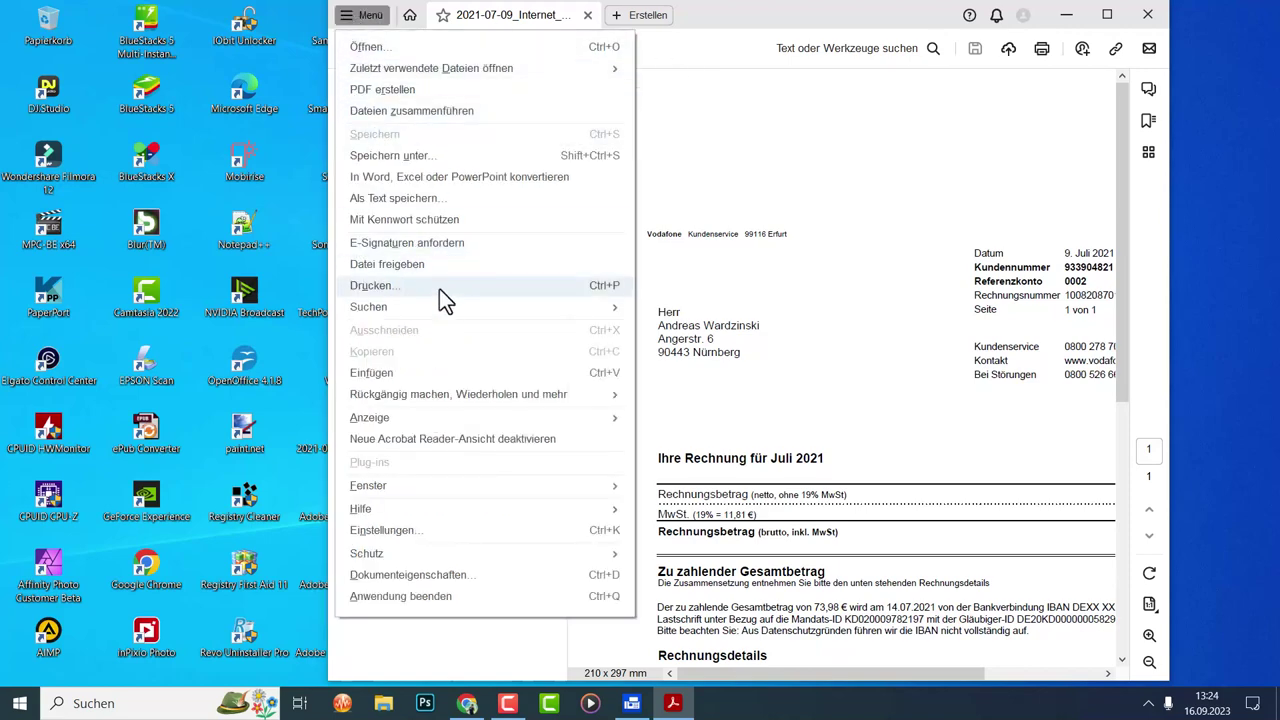
key("Escape")
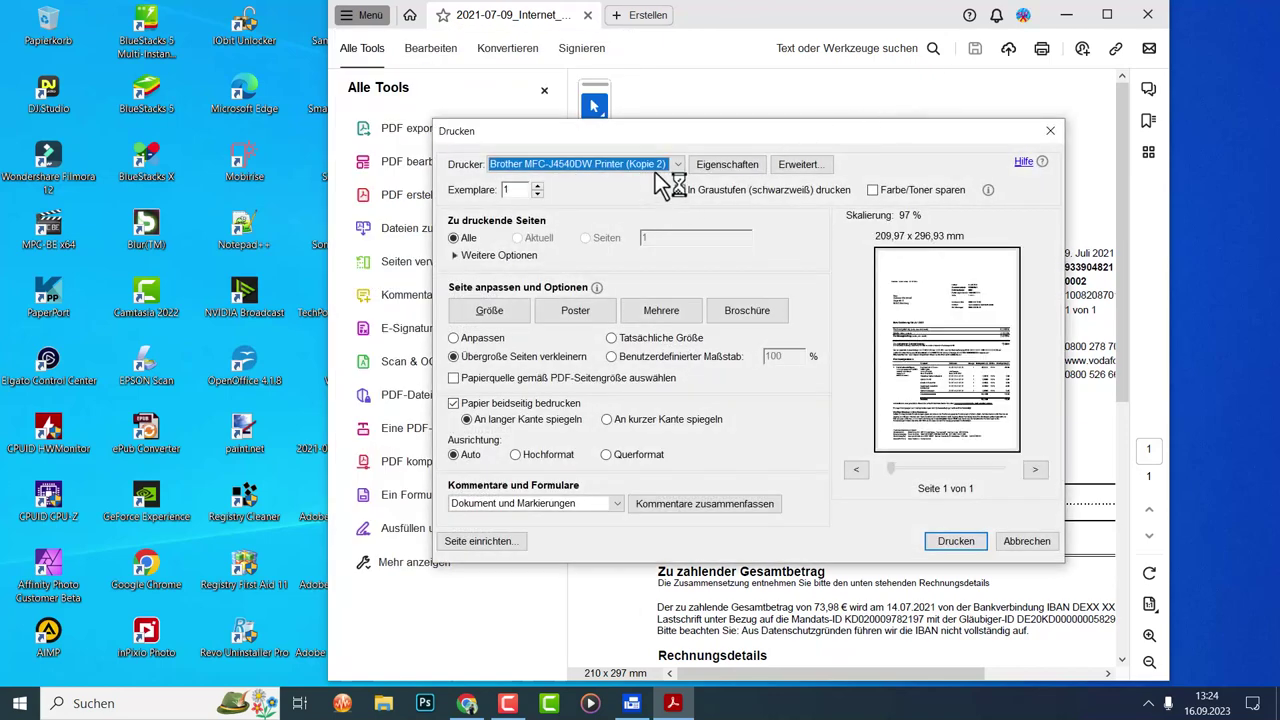
left_click(676, 166)
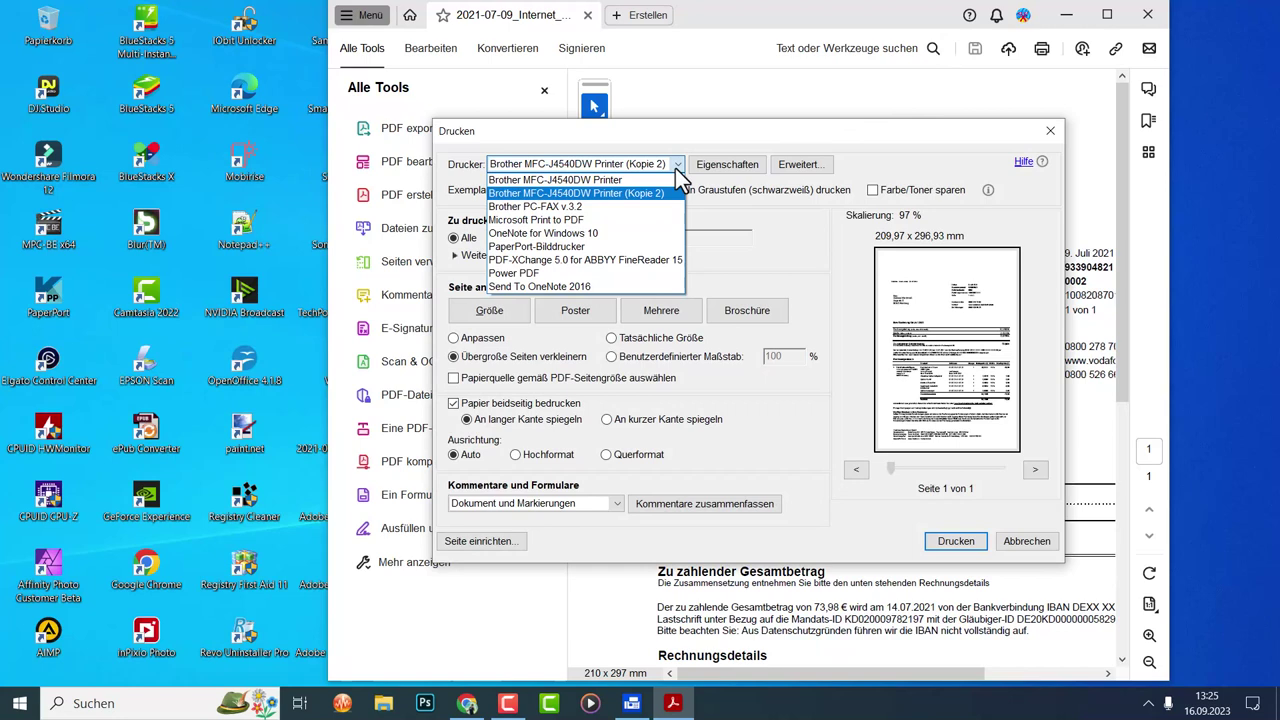
left_click(607, 210)
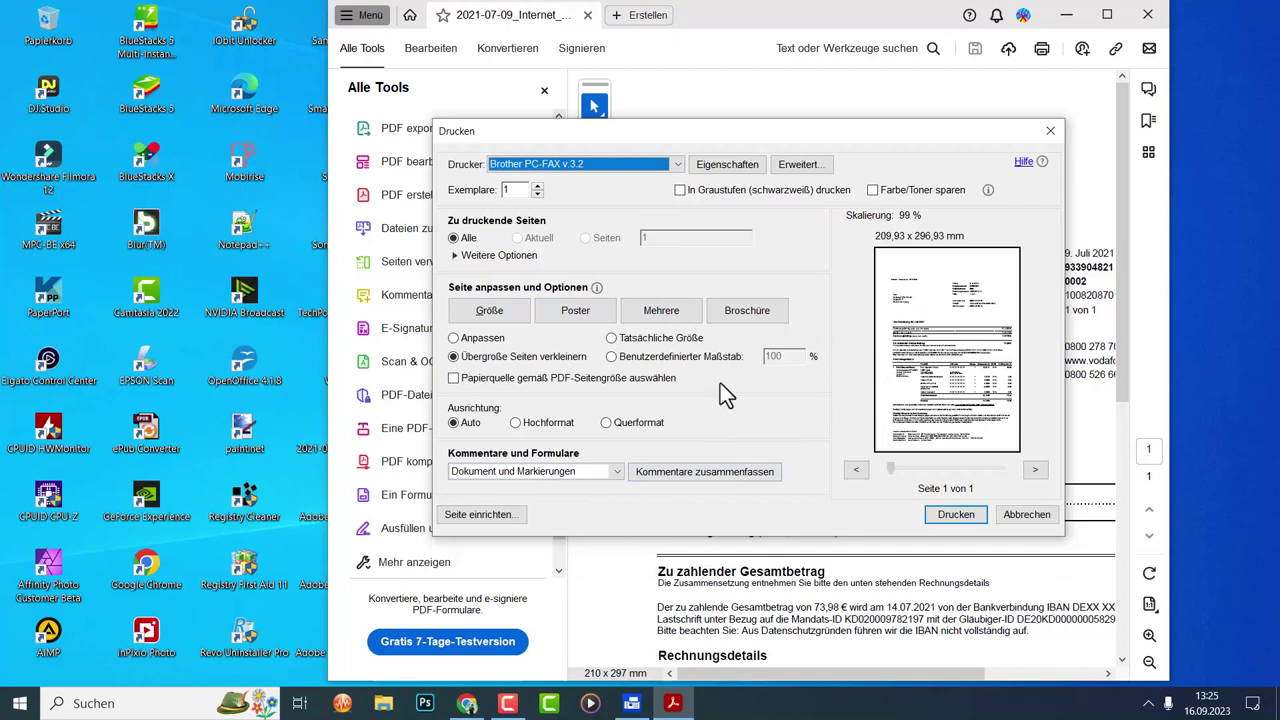
left_click(952, 520)
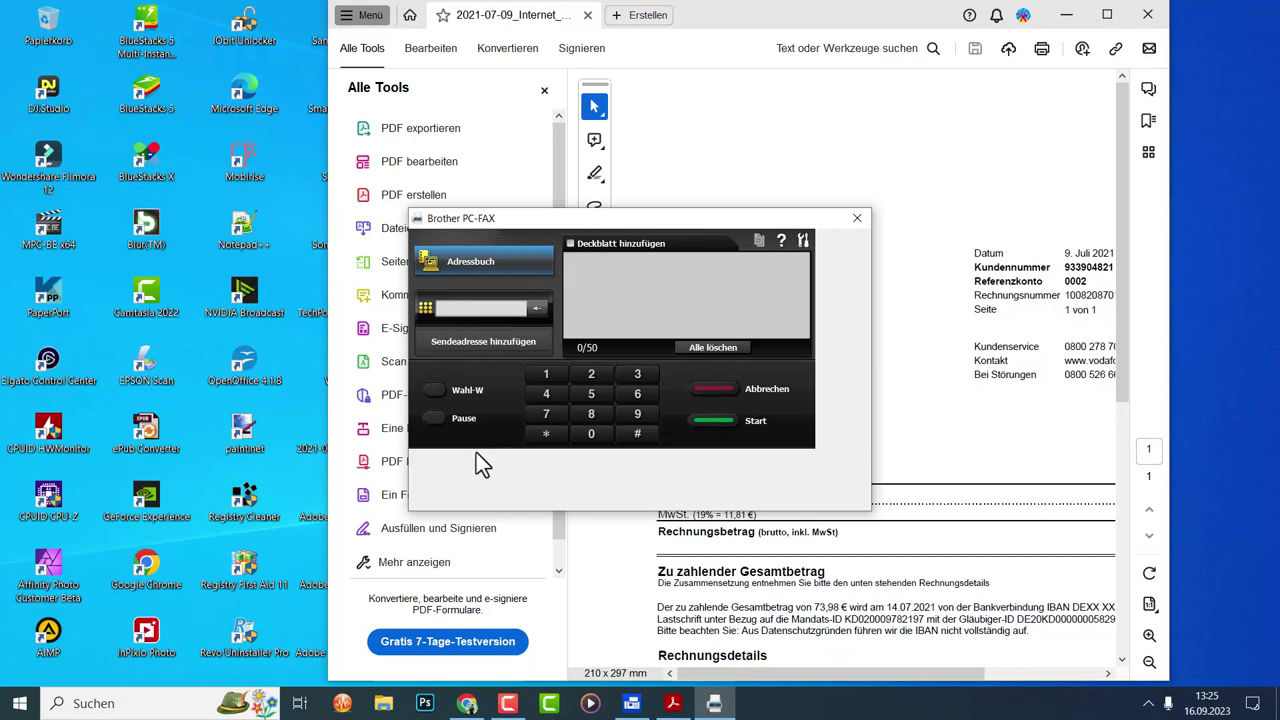
Try the redial and pause functions in the Brother PC-FAX dialler, and cancel the fax.
left_click(439, 390)
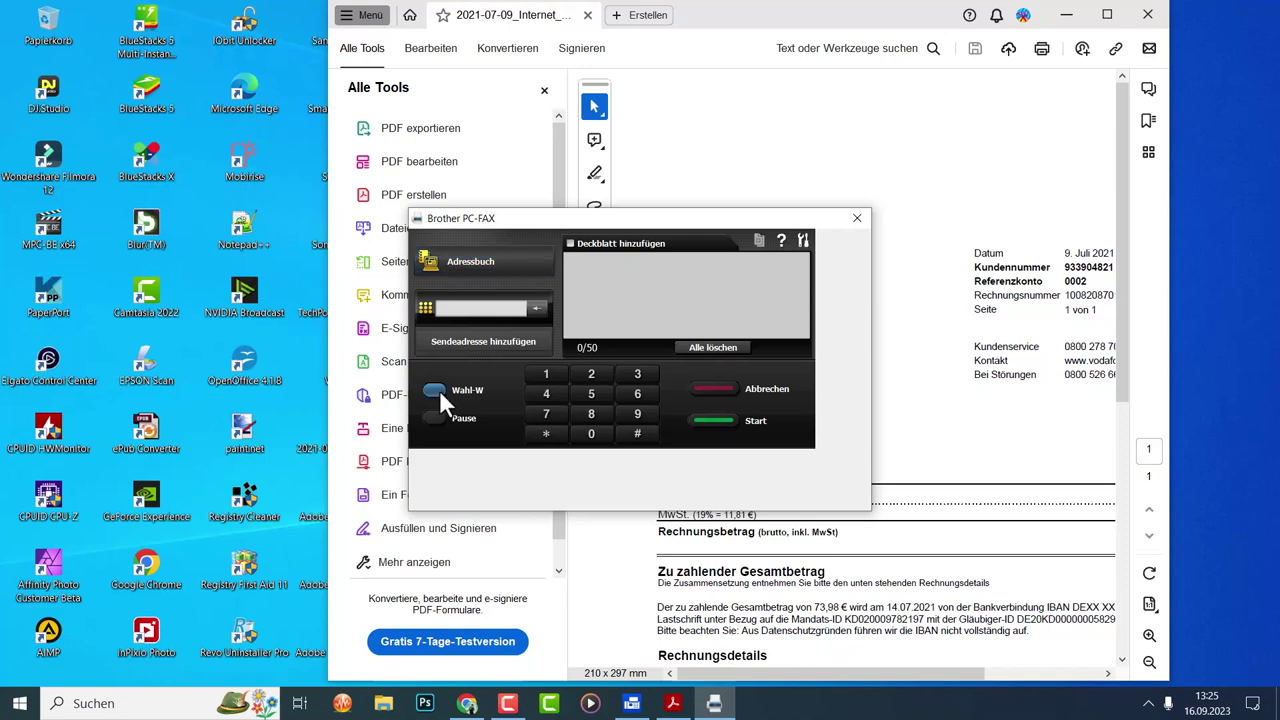
left_click(435, 420)
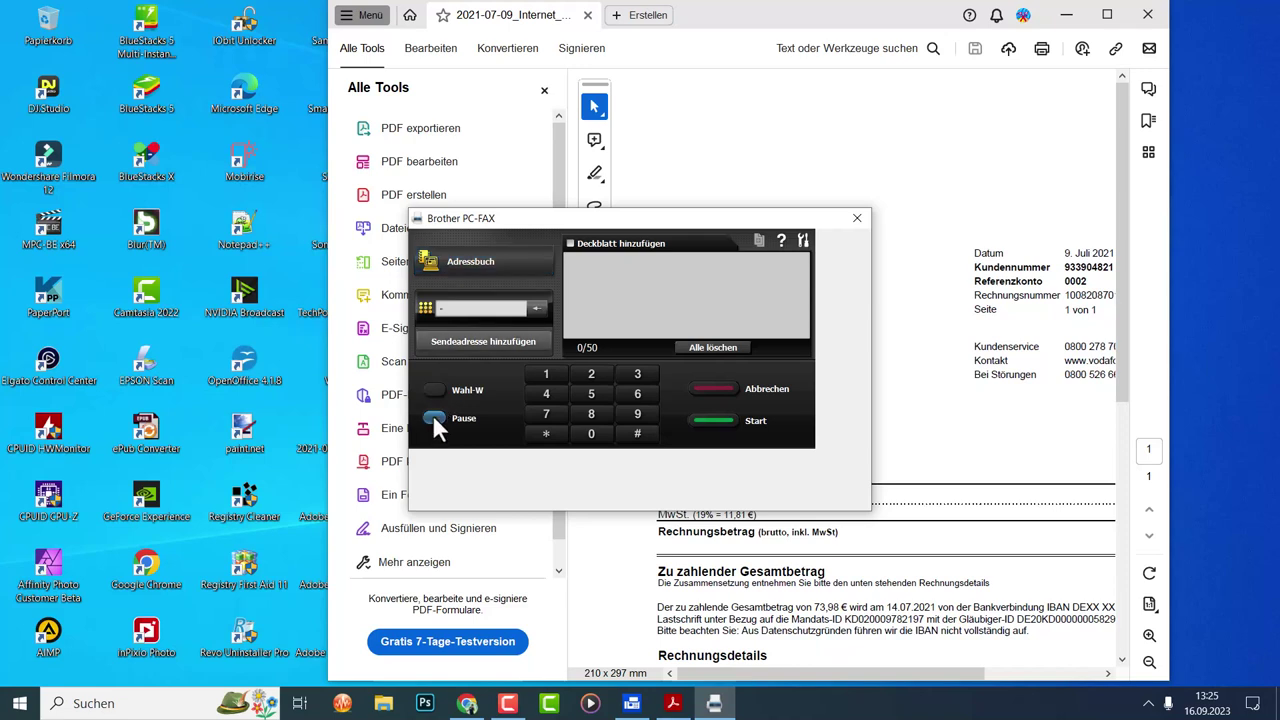
left_click(440, 386)
left_click(735, 390)
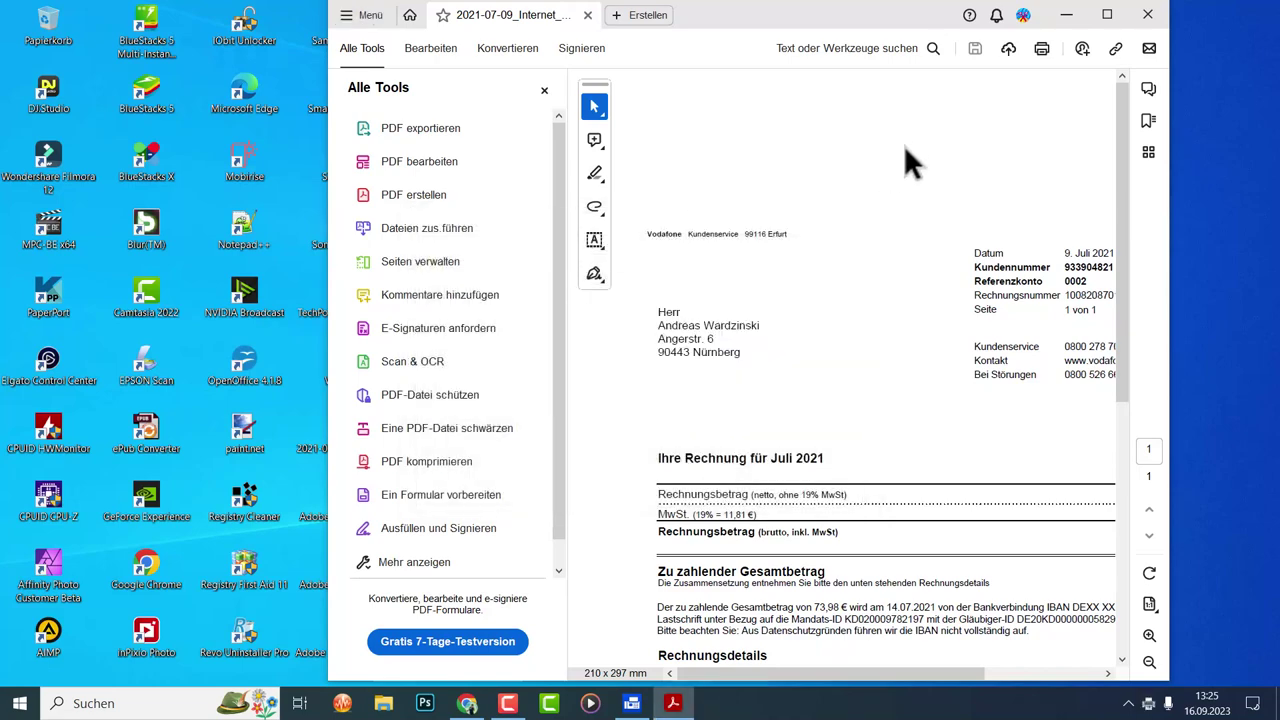
Print the open PDF to the Brother PC-FAX v.3.2 printer.
left_click(353, 18)
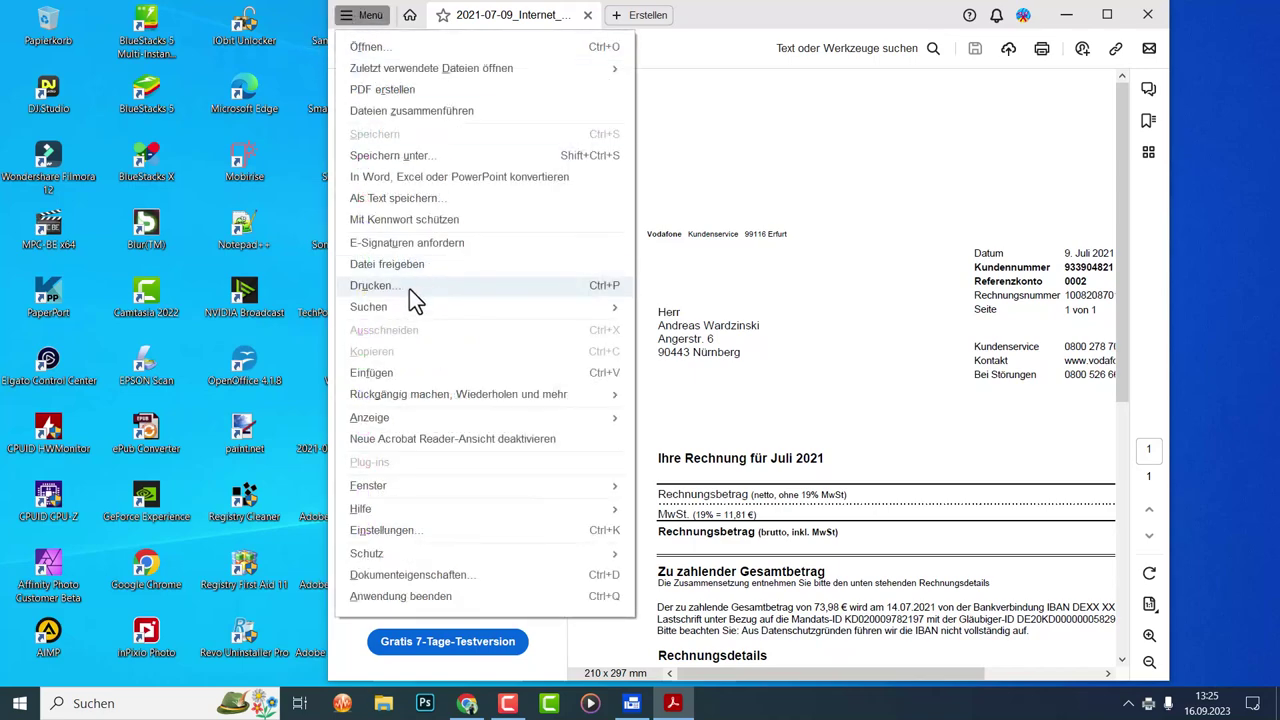
left_click(415, 287)
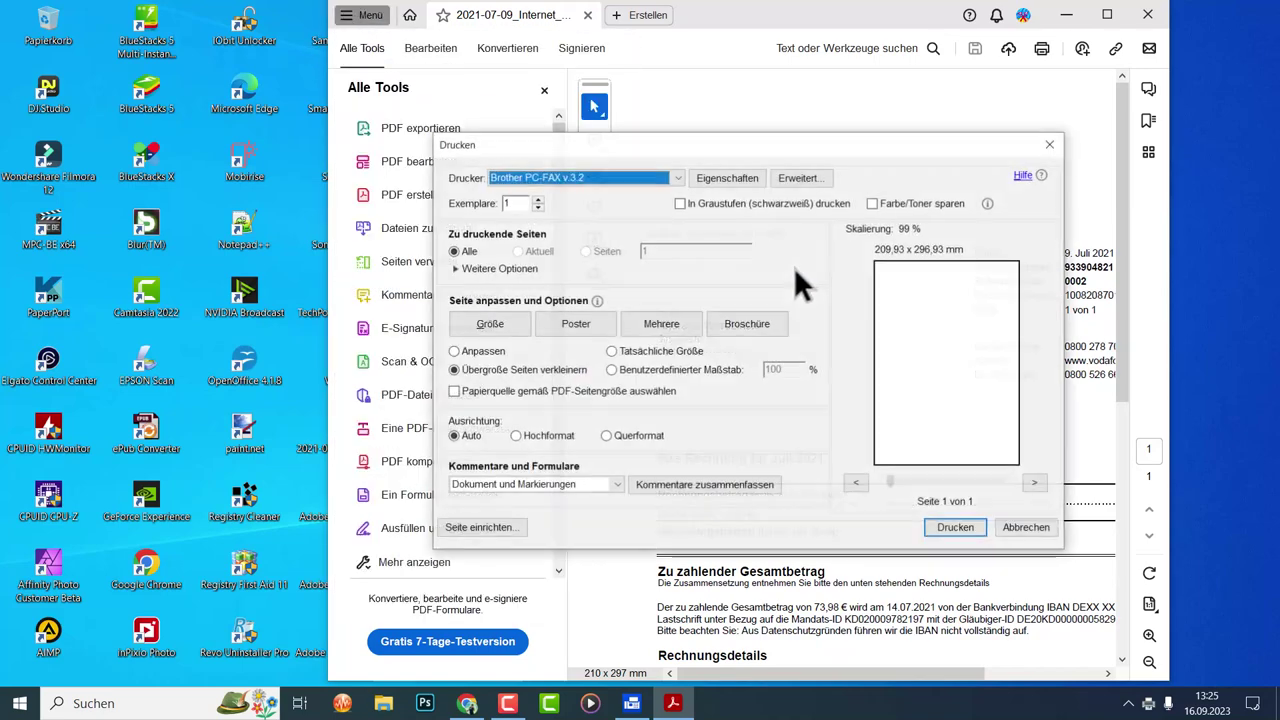
left_click(590, 175)
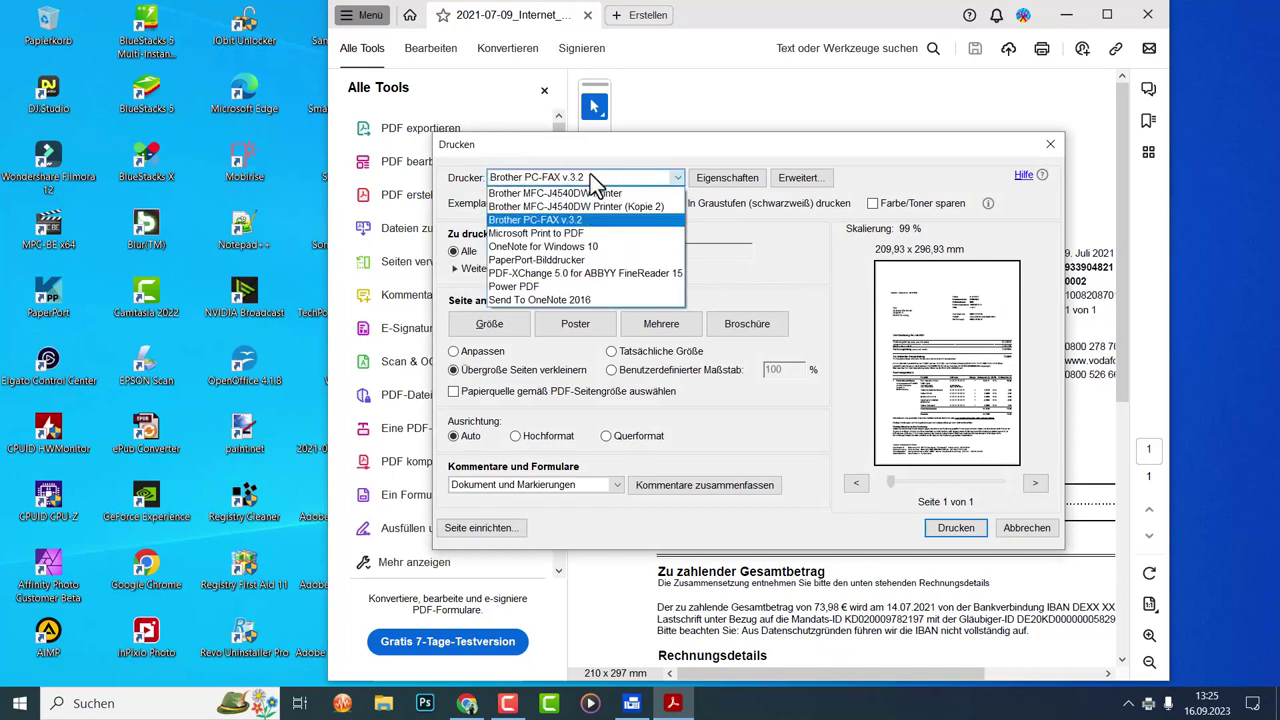
left_click(590, 176)
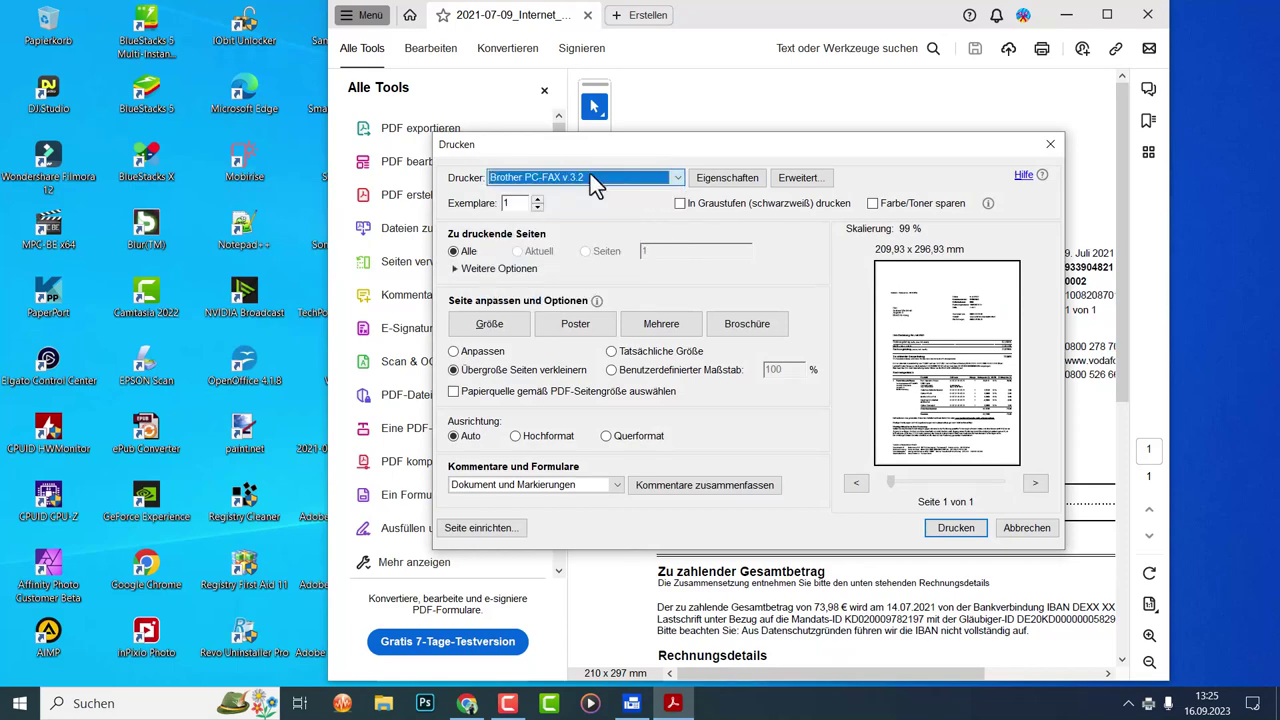
left_click(962, 534)
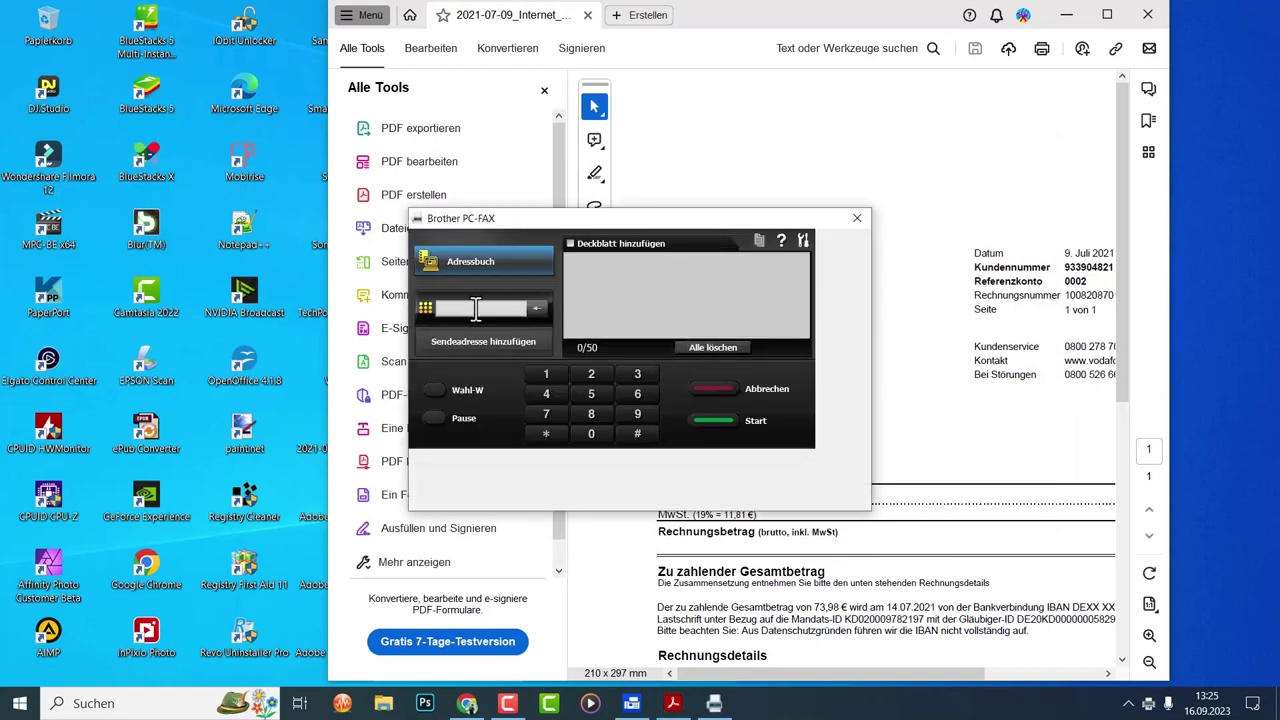
Toggle the cover sheet on and off, and enter the recipient's fax number in the PC-FAX dialler.
left_click(570, 244)
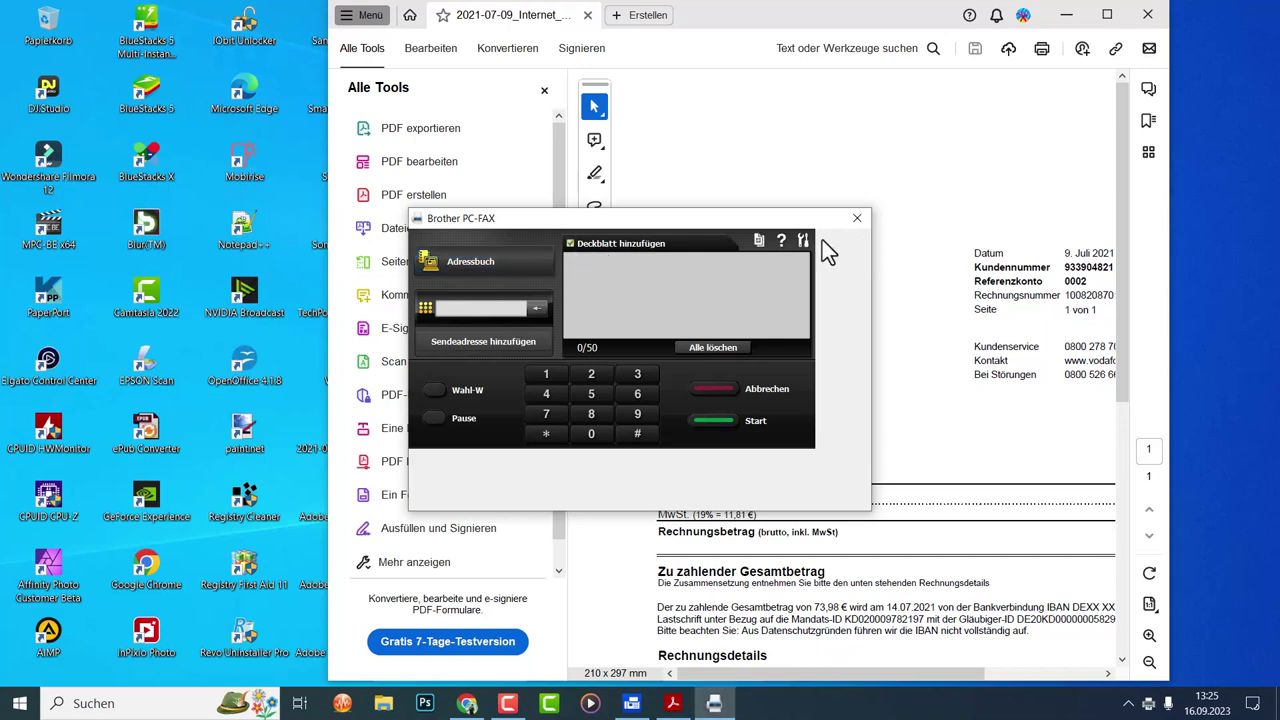
left_click(570, 244)
left_click(597, 432)
left_click(592, 411)
left_click(630, 415)
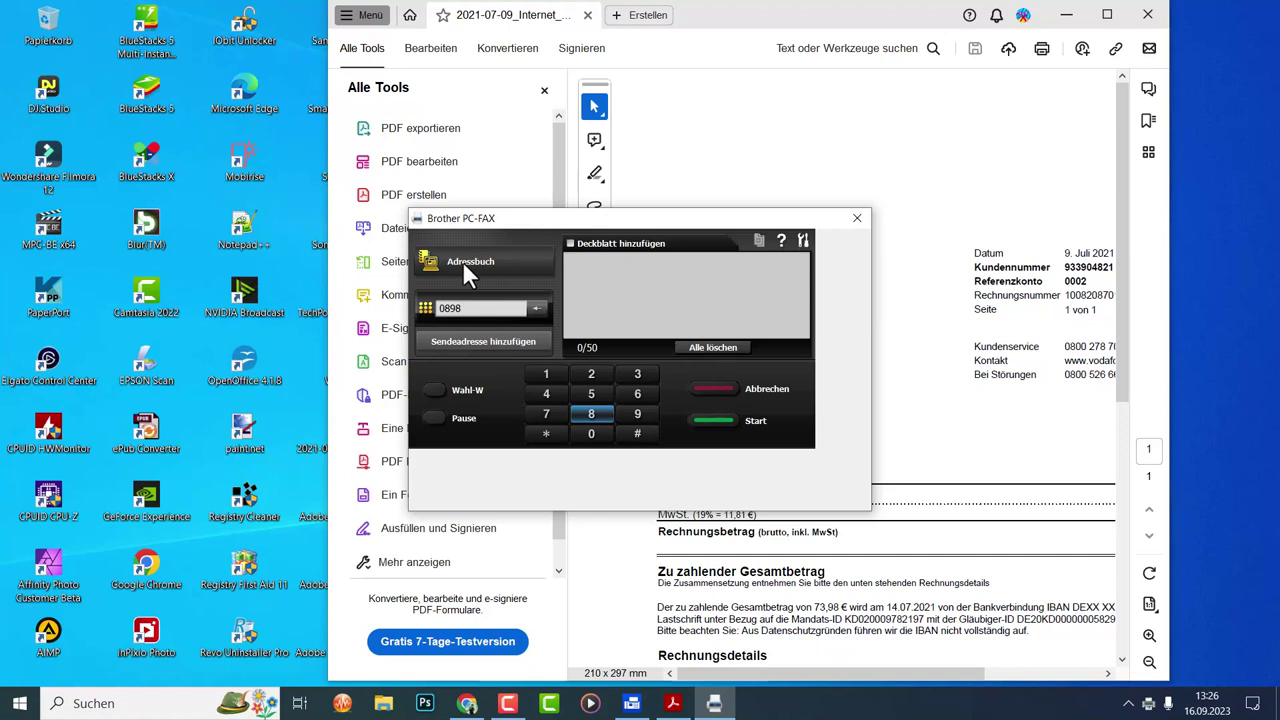
left_click(633, 395)
left_click(591, 394)
left_click(546, 395)
left_click(593, 413)
Add a cover sheet to the fax and open its configuration to inspect the recipient name and comment fields.
left_click(571, 244)
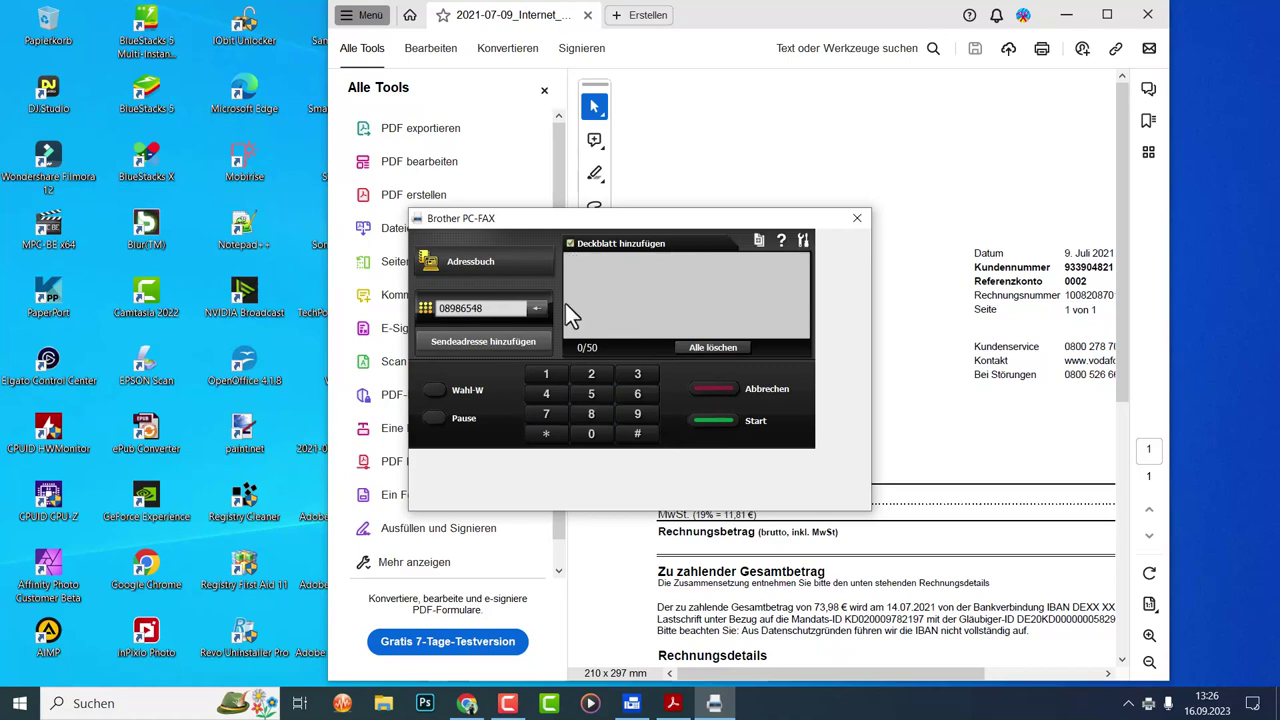
left_click(758, 241)
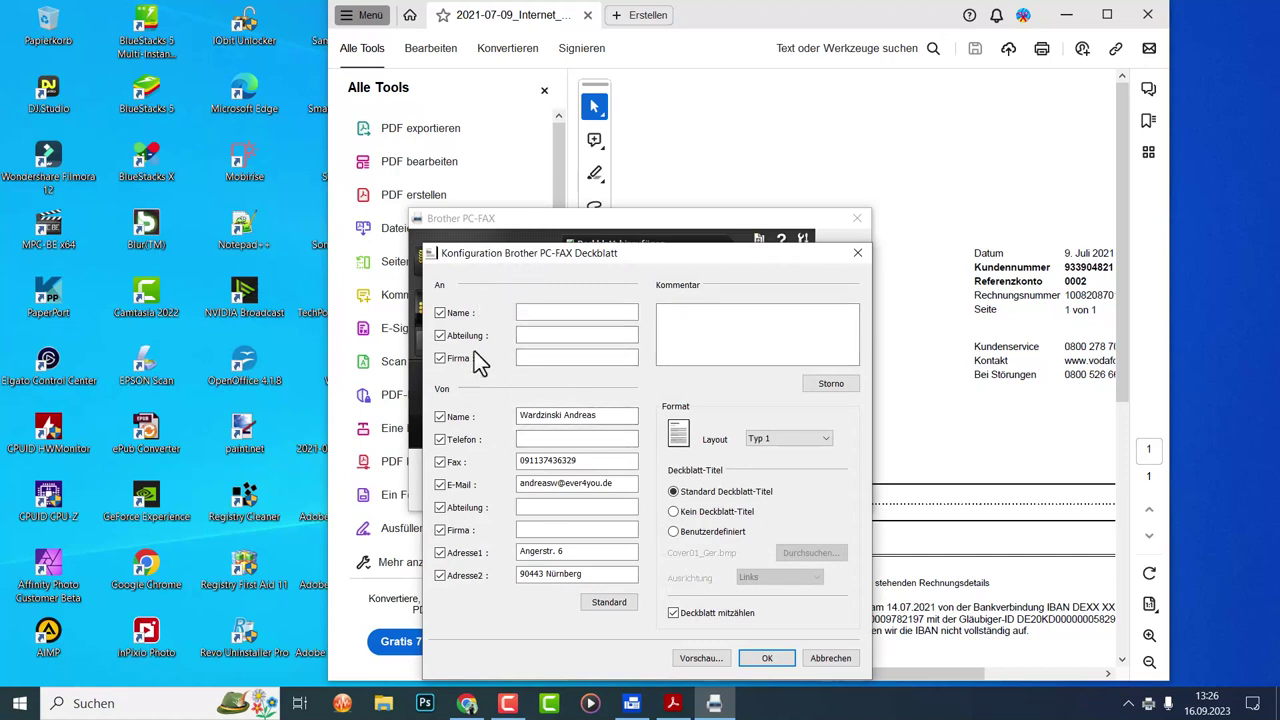
left_click(530, 314)
left_click(740, 340)
Try the cover sheet layouts Typ 2, Typ 3 and Typ 4, and return to Typ 1.
left_click(802, 439)
left_click(805, 462)
left_click(805, 442)
left_click(785, 472)
left_click(783, 440)
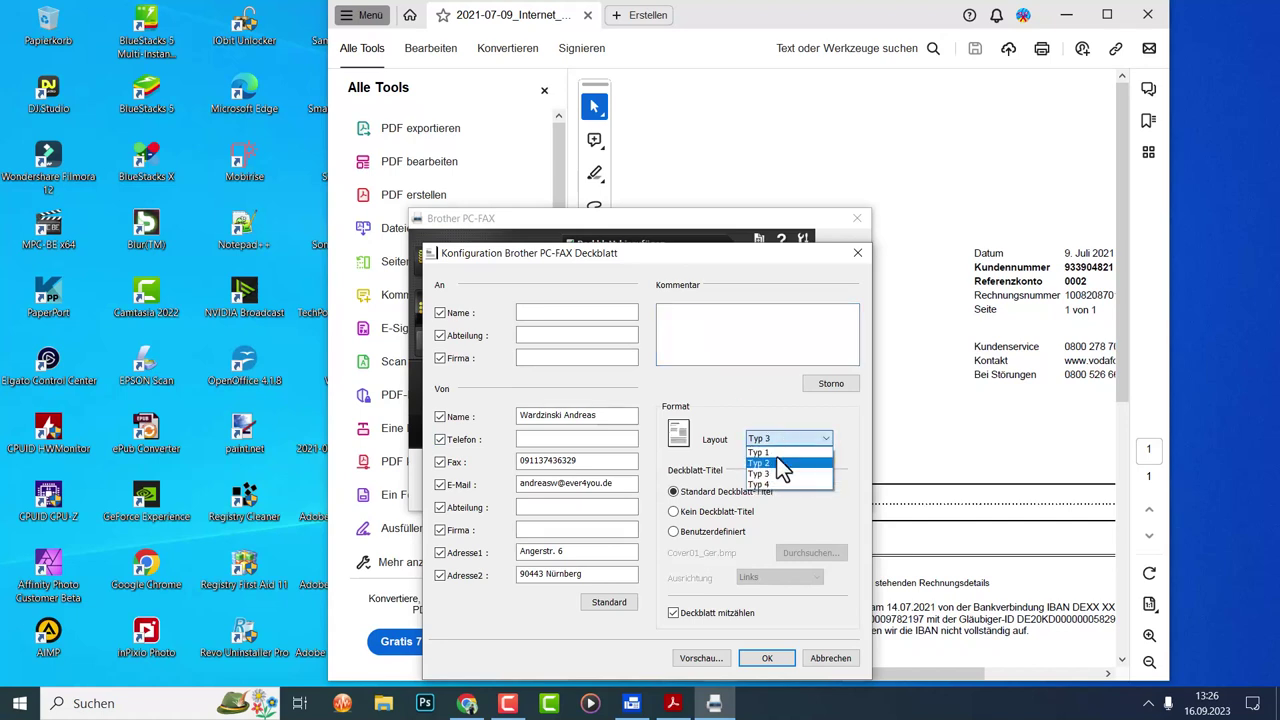
left_click(772, 484)
left_click(789, 442)
left_click(786, 453)
left_click(790, 438)
left_click(785, 463)
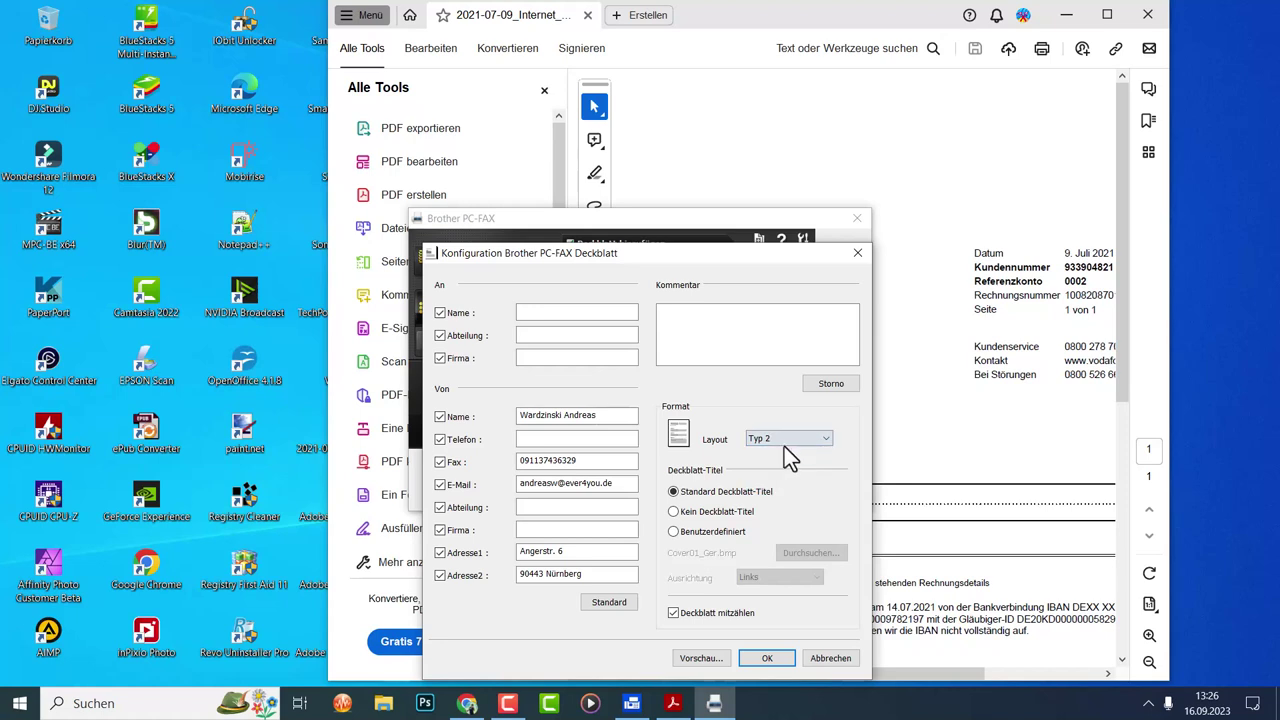
left_click(784, 441)
left_click(777, 475)
left_click(792, 439)
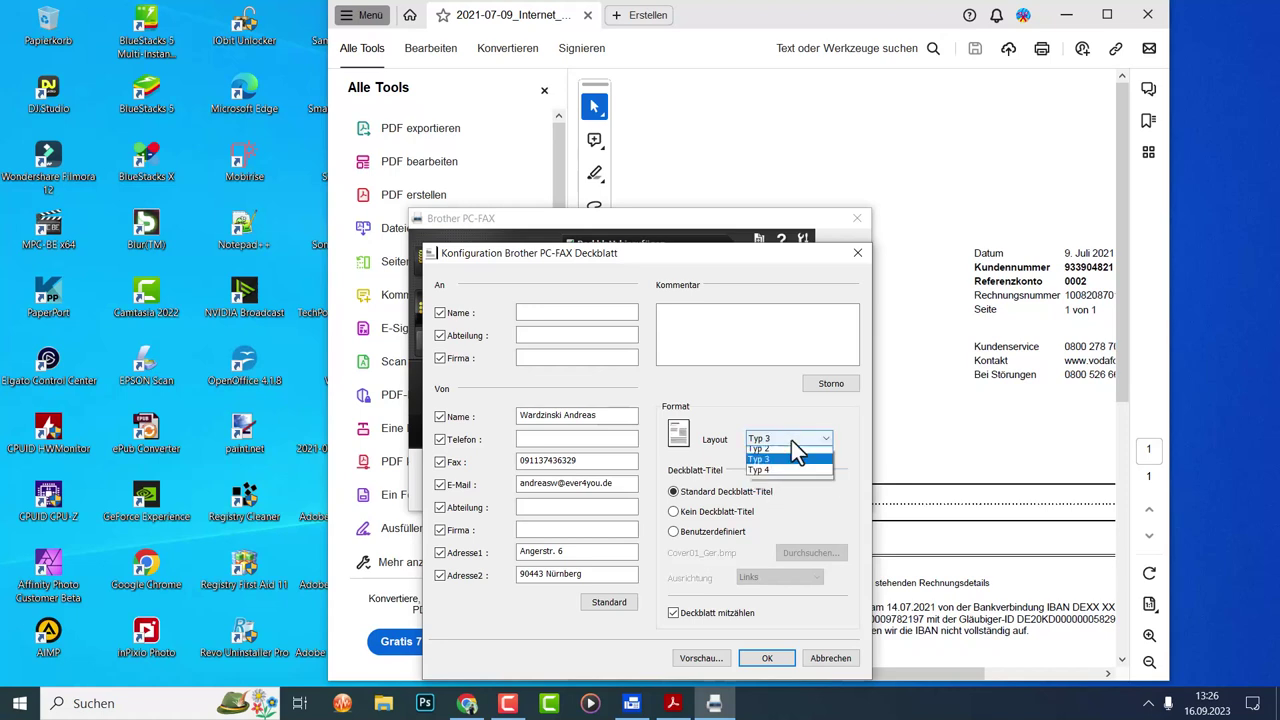
left_click(774, 489)
left_click(790, 440)
left_click(780, 452)
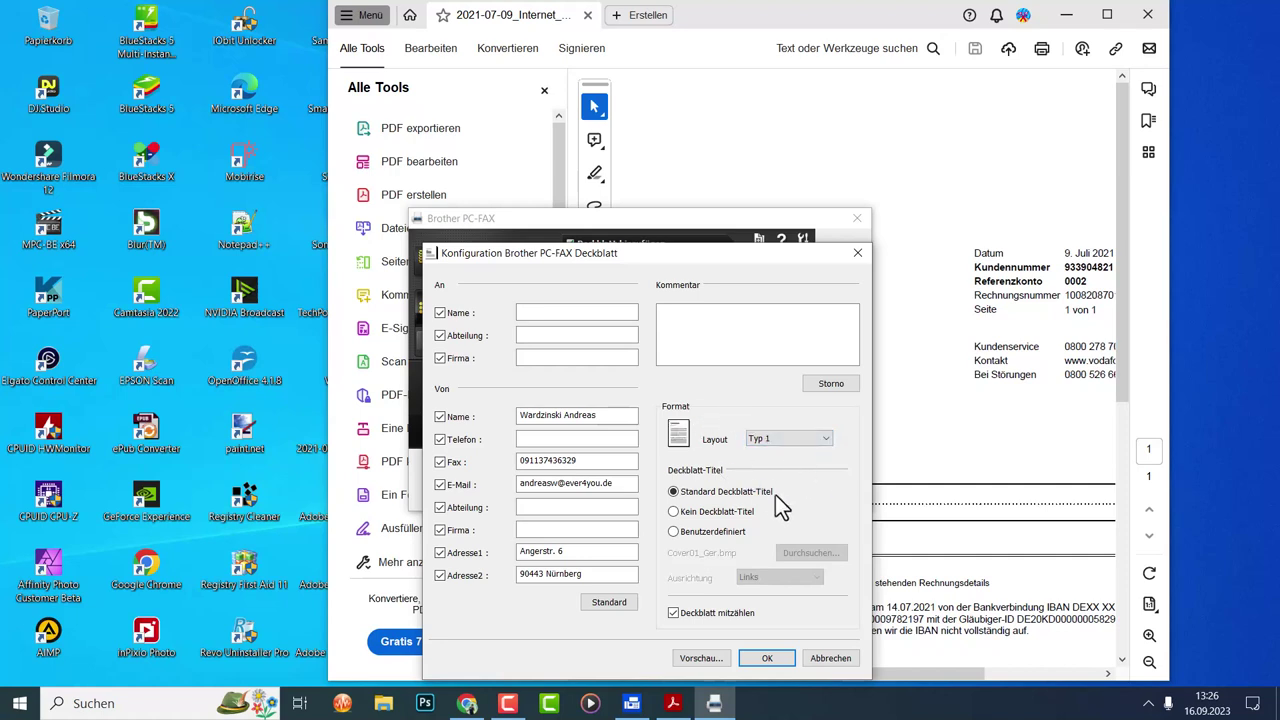
Try no title and a custom title for the cover sheet, return to the standard title, and cancel the configuration.
left_click(727, 513)
left_click(722, 533)
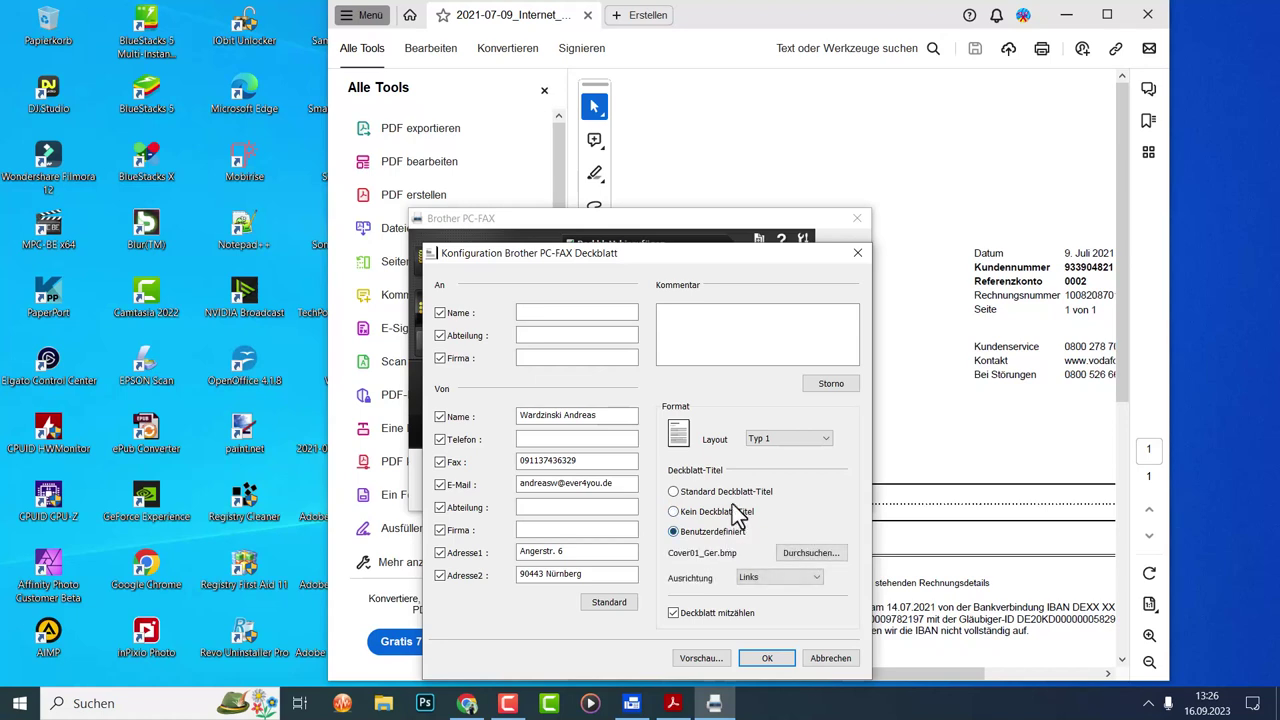
left_click(730, 494)
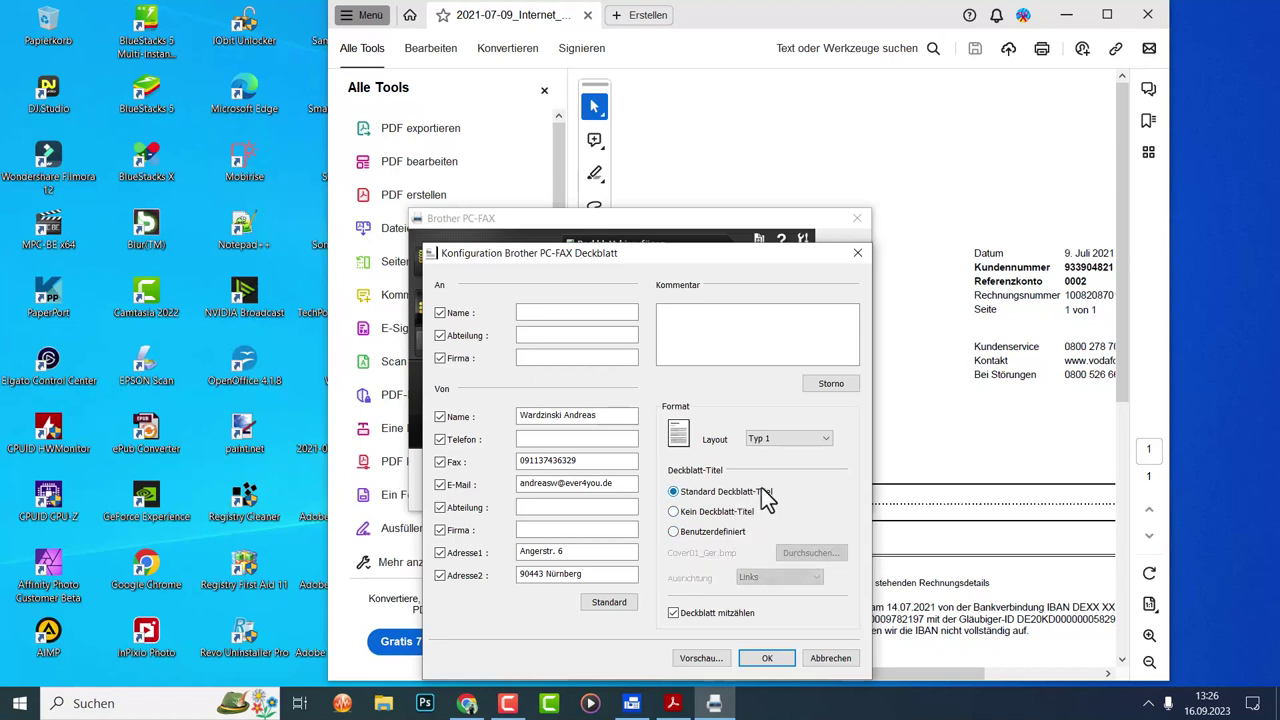
left_click(726, 336)
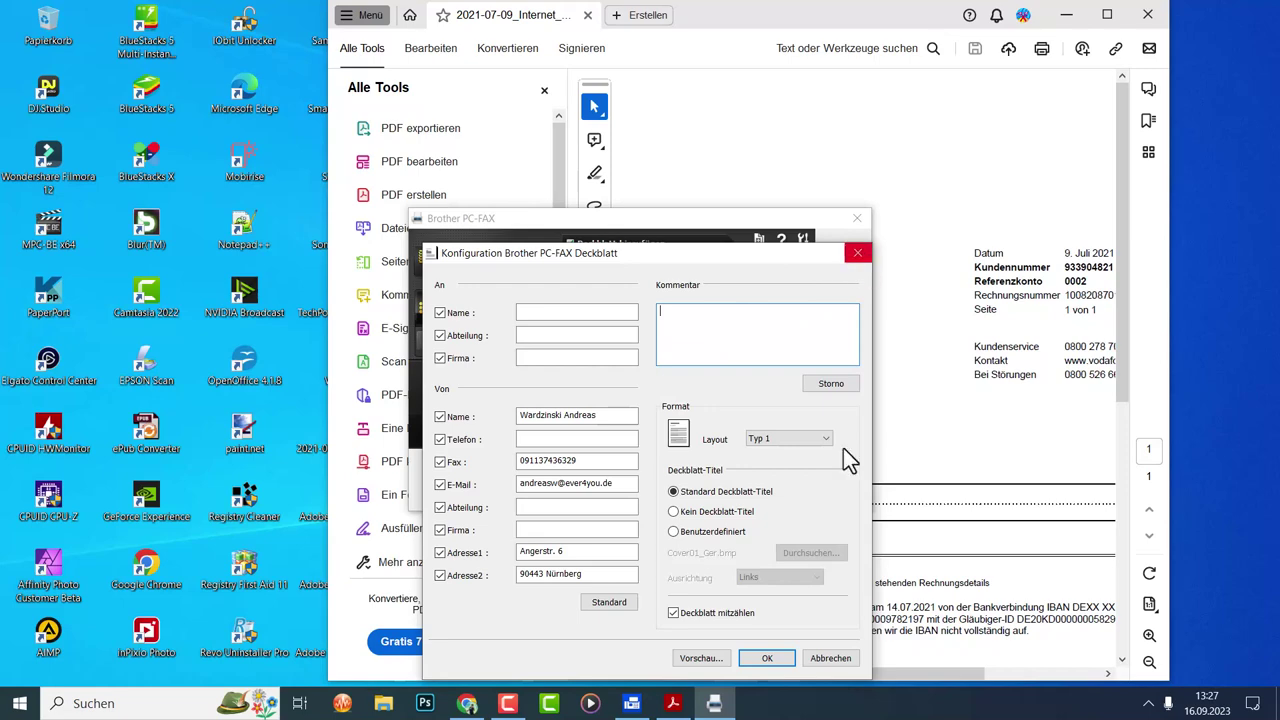
left_click(830, 658)
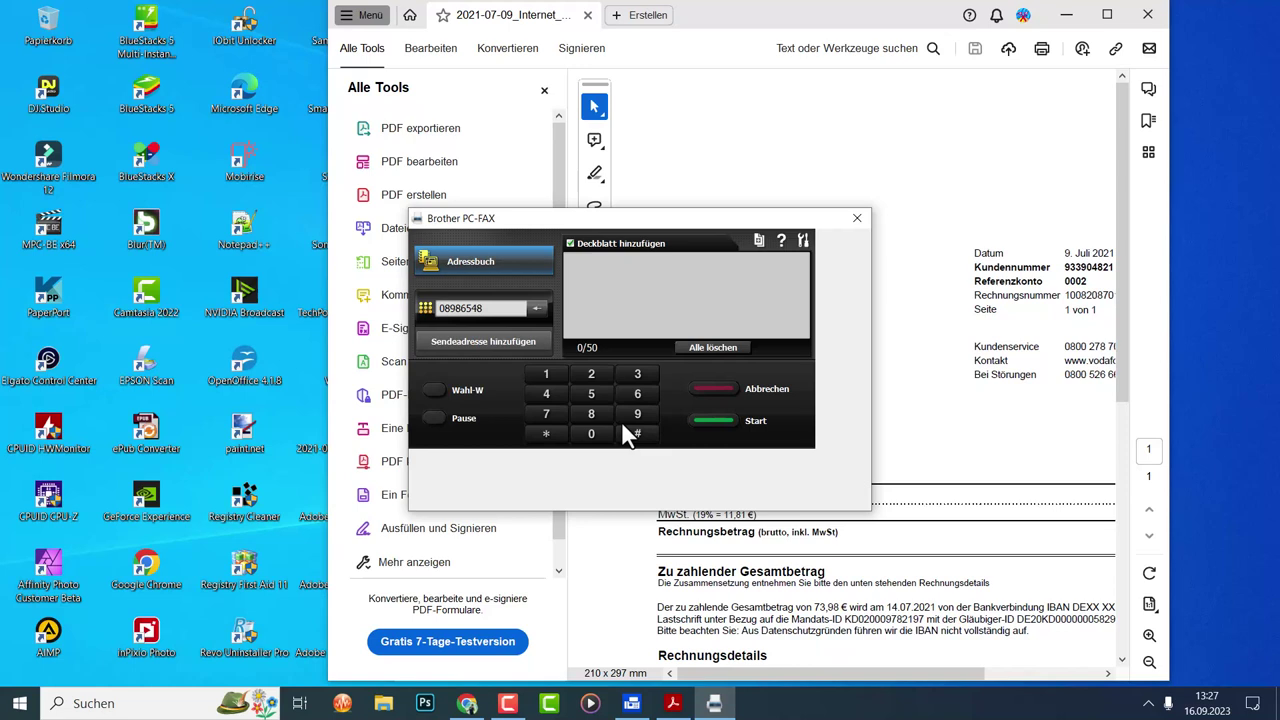
Close the PC-FAX dialler without sending the fax, and close the PDF in Acrobat Reader.
left_click(570, 243)
left_click(854, 218)
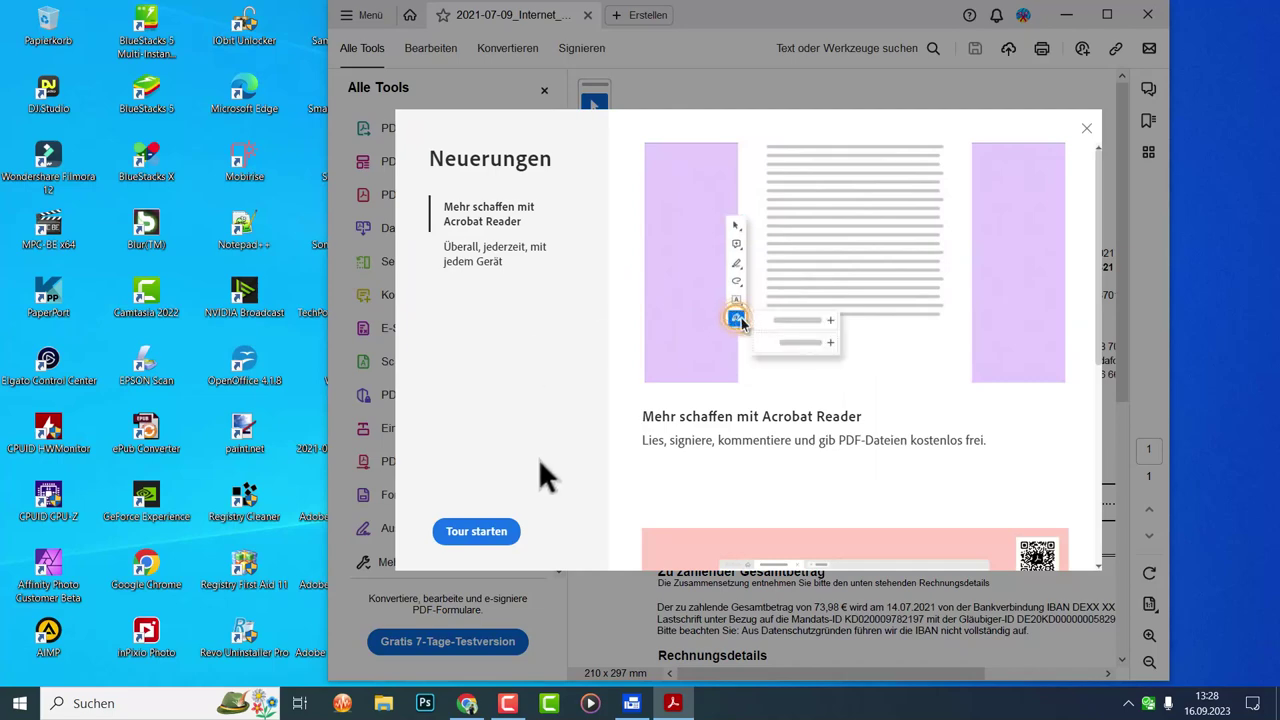
left_click(1087, 131)
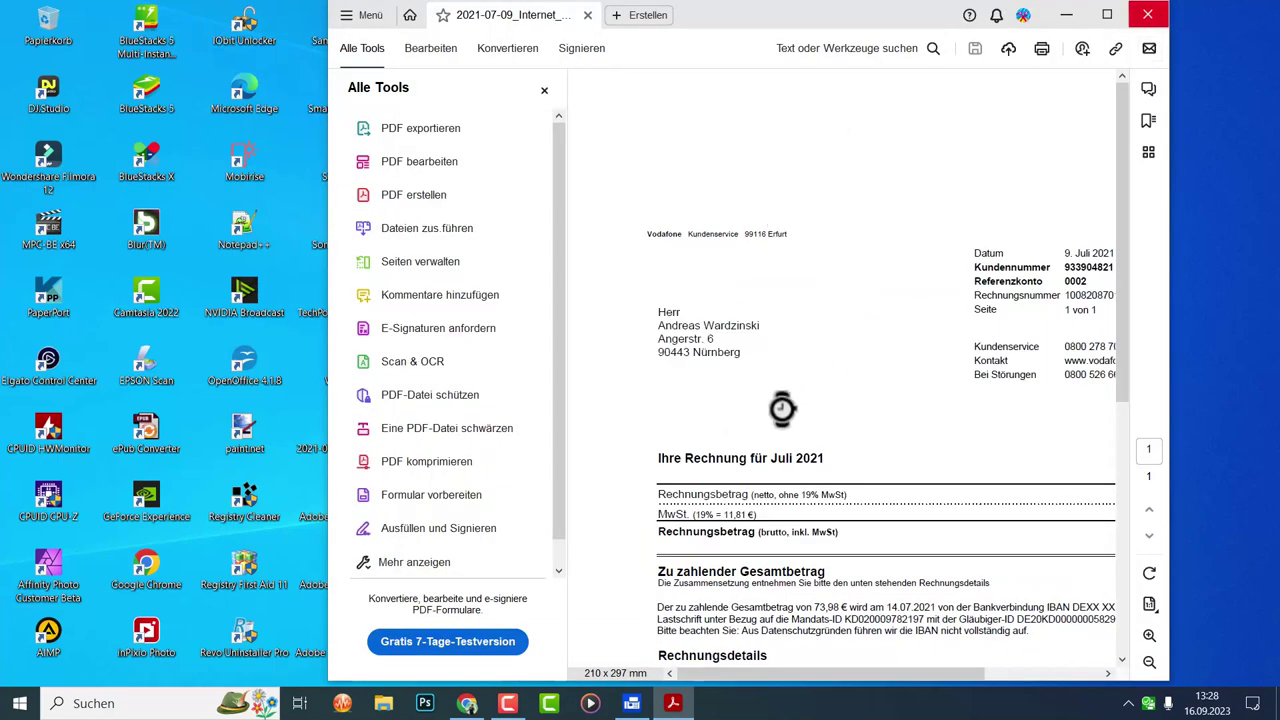
left_click(1149, 22)
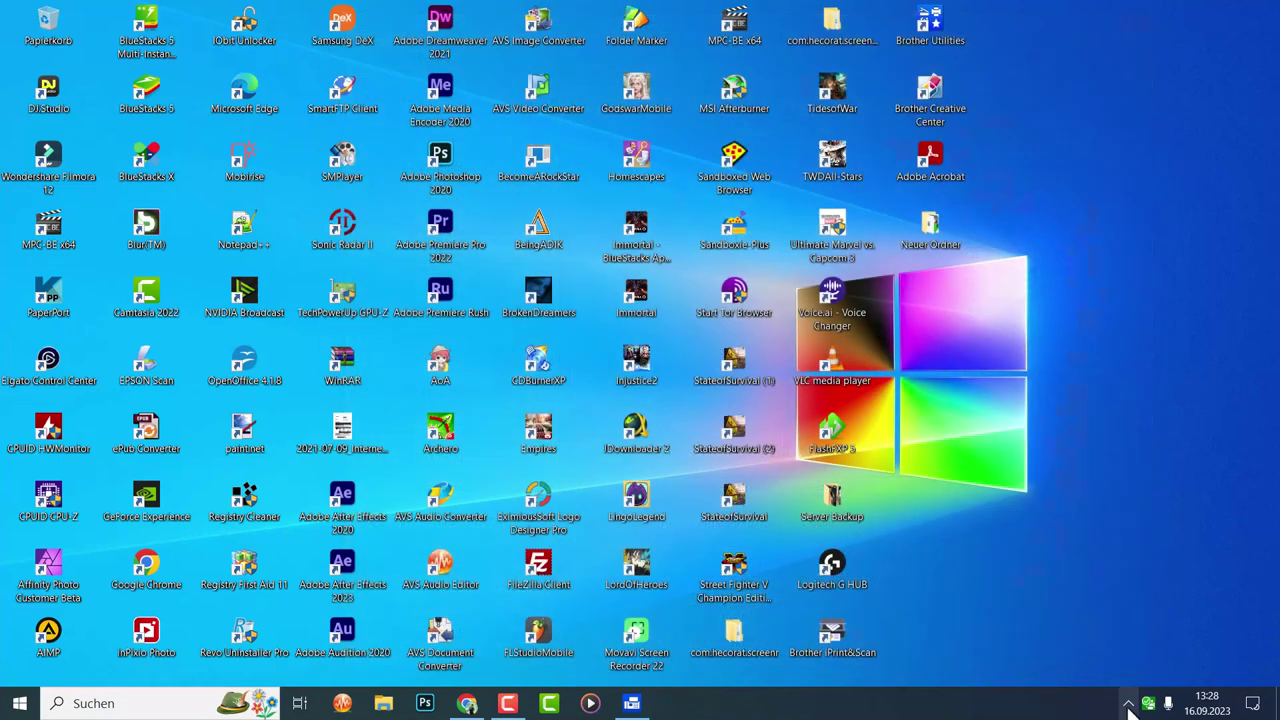
left_click(1128, 703)
left_click(940, 712)
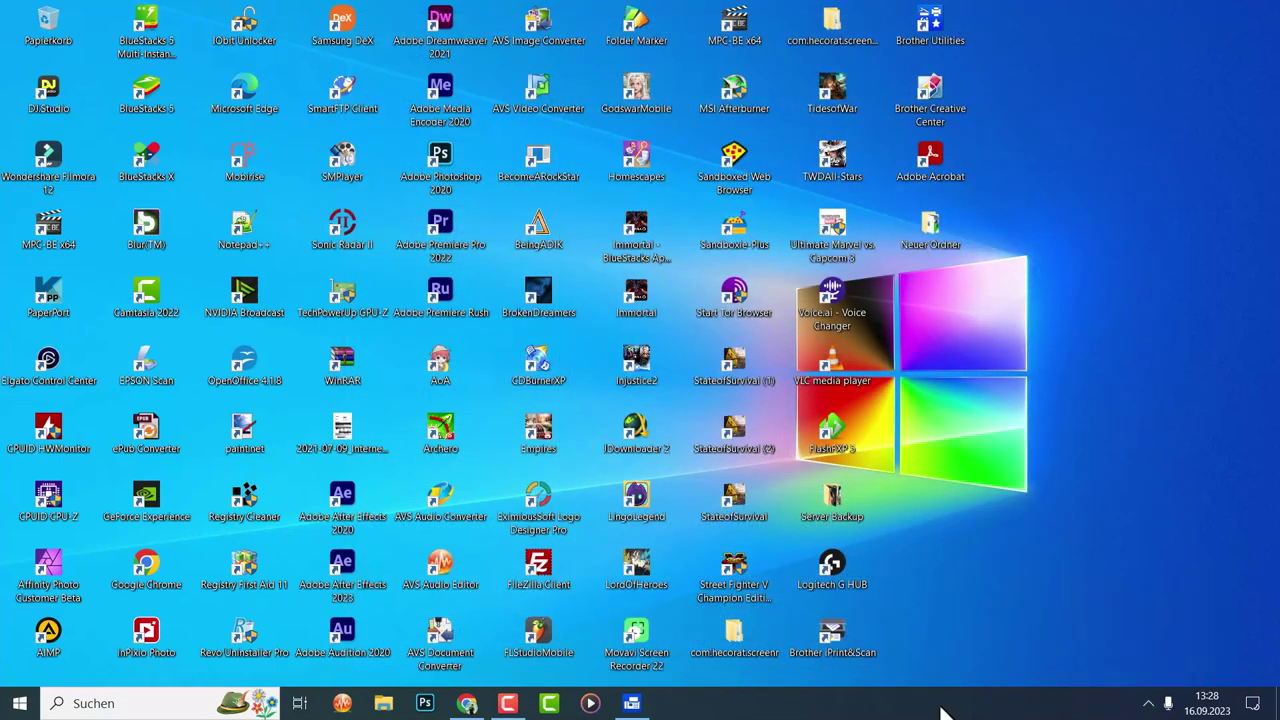